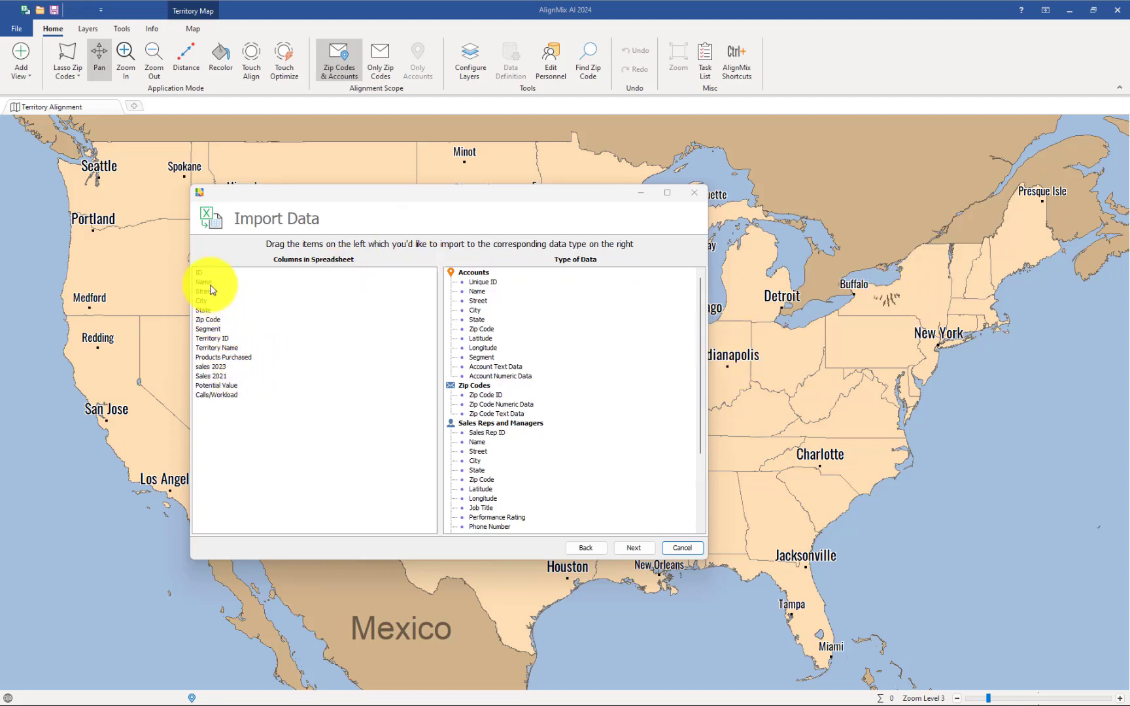
Map ID, Name and Zip Code to the matching account fields, and both sales columns, Potential Value and Calls/Workload to Account Numeric Data.
{"action": "left_click_drag", "start_coordinate": [219, 273], "coordinate": [474, 285]}
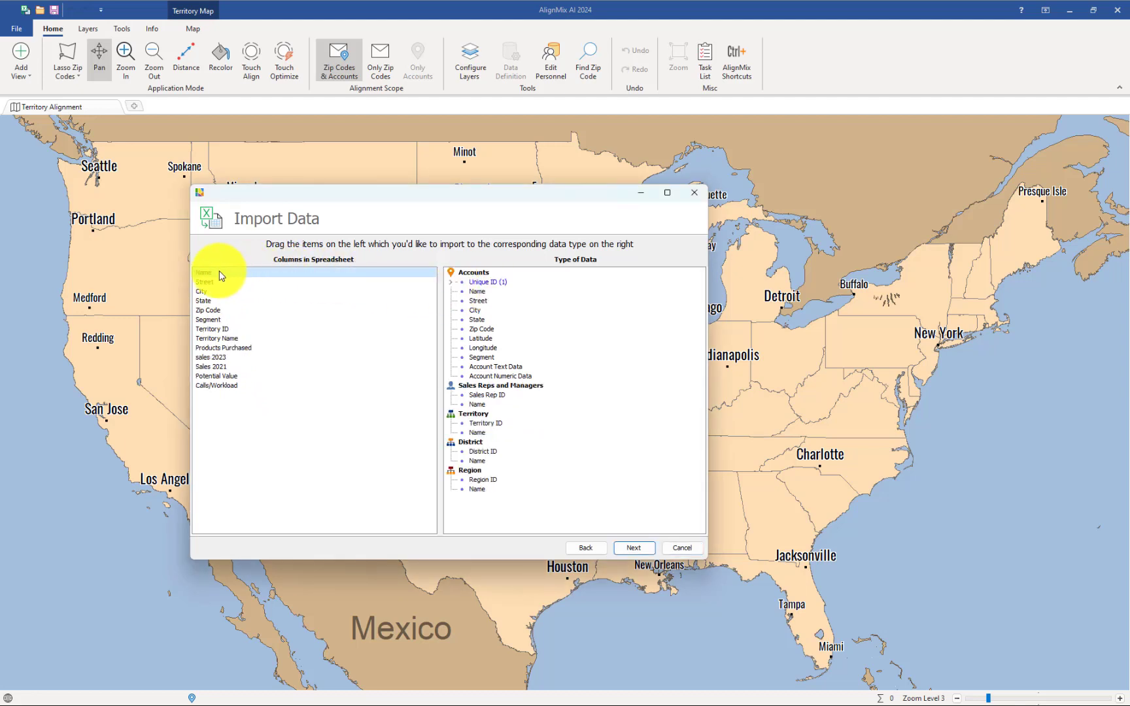
{"action": "left_click_drag", "start_coordinate": [222, 273], "coordinate": [481, 298]}
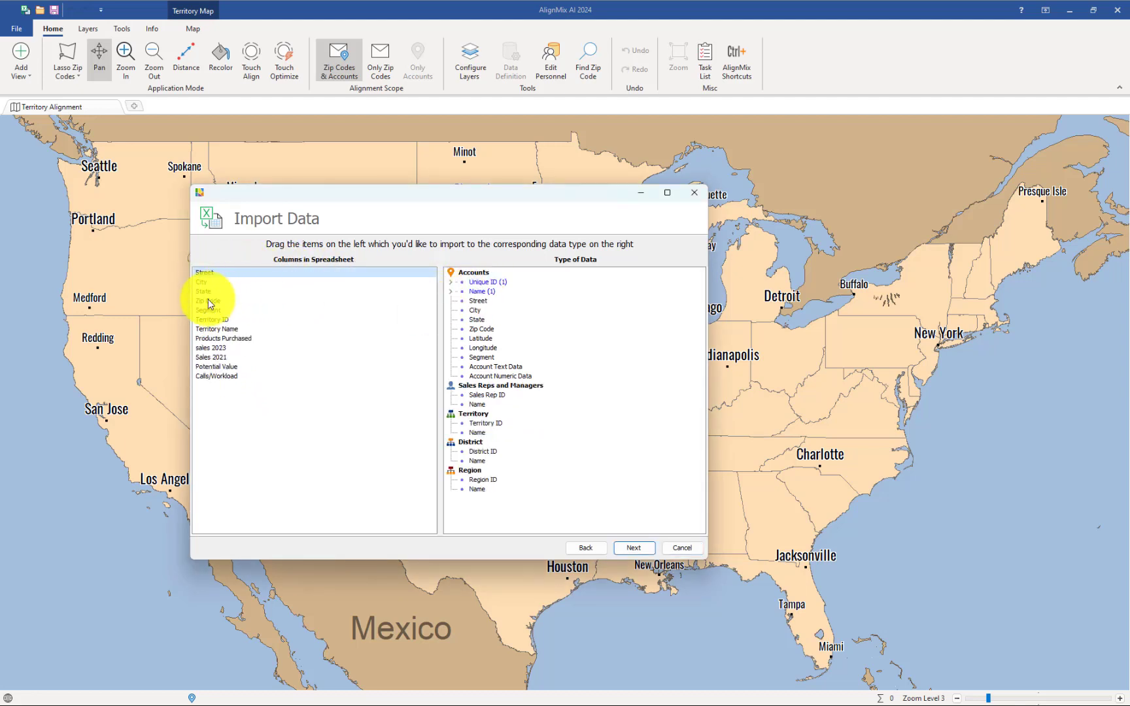
{"action": "left_click_drag", "start_coordinate": [209, 301], "coordinate": [484, 328]}
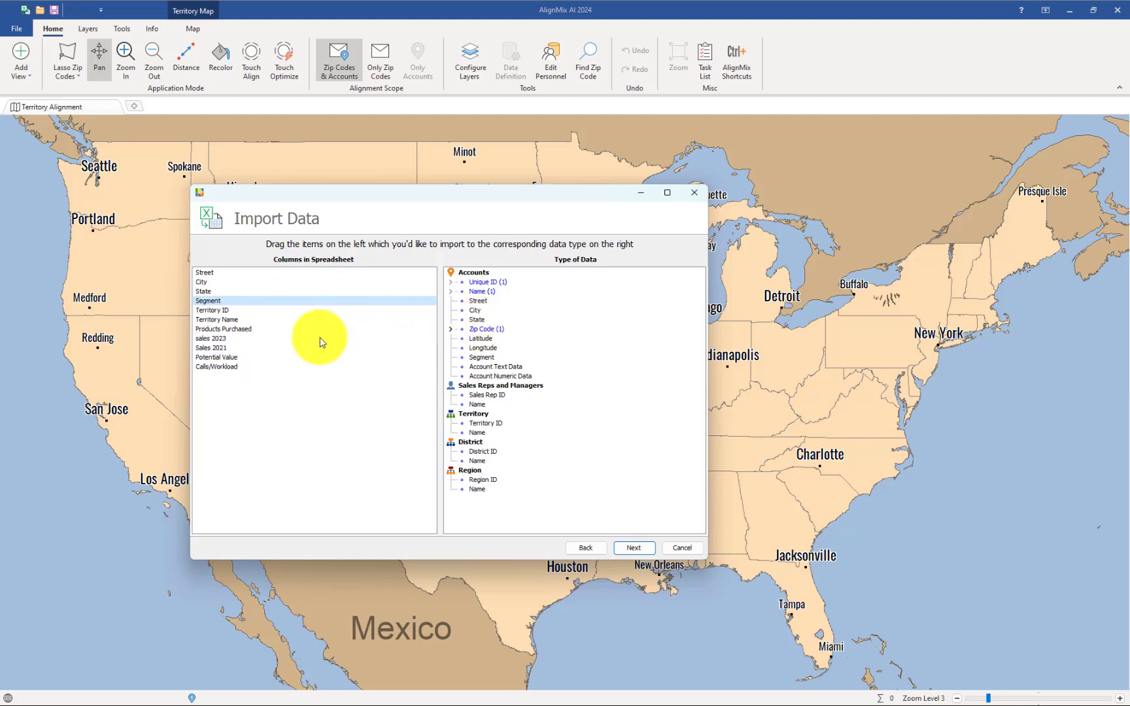
{"action": "left_click_drag", "start_coordinate": [219, 339], "coordinate": [514, 380]}
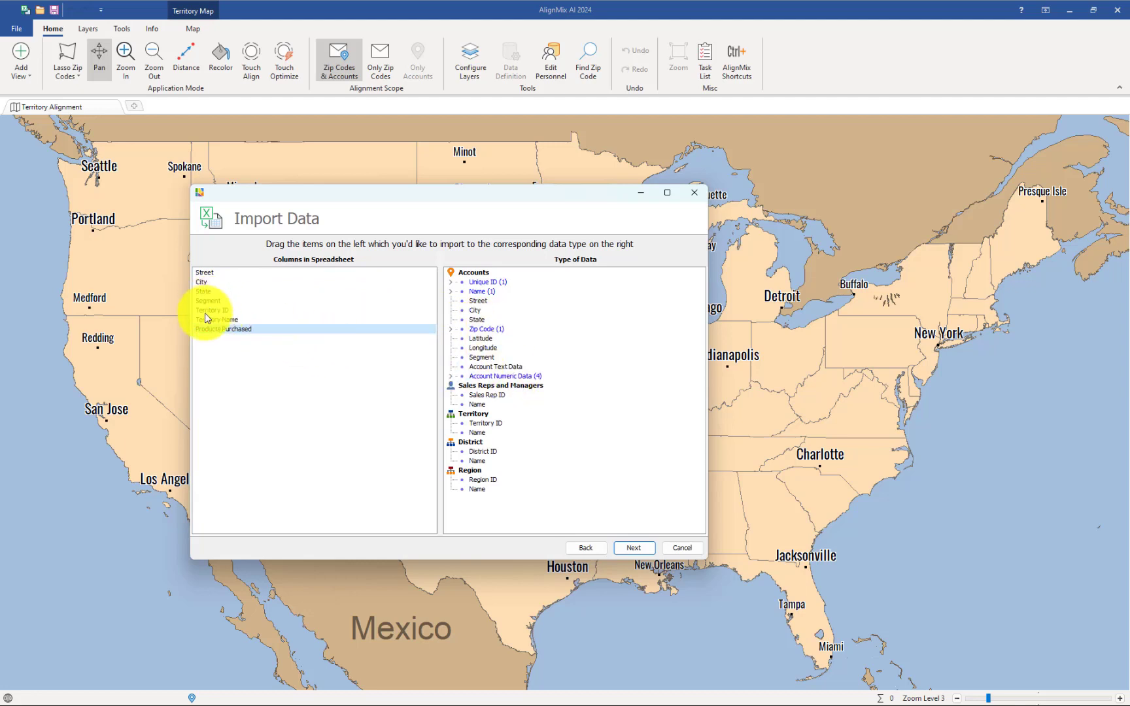
Map the Territory ID column to the territory's ID and Segment to the account segment, and run the import.
{"action": "left_click_drag", "start_coordinate": [208, 312], "coordinate": [463, 424]}
{"action": "left_click_drag", "start_coordinate": [204, 302], "coordinate": [475, 357]}
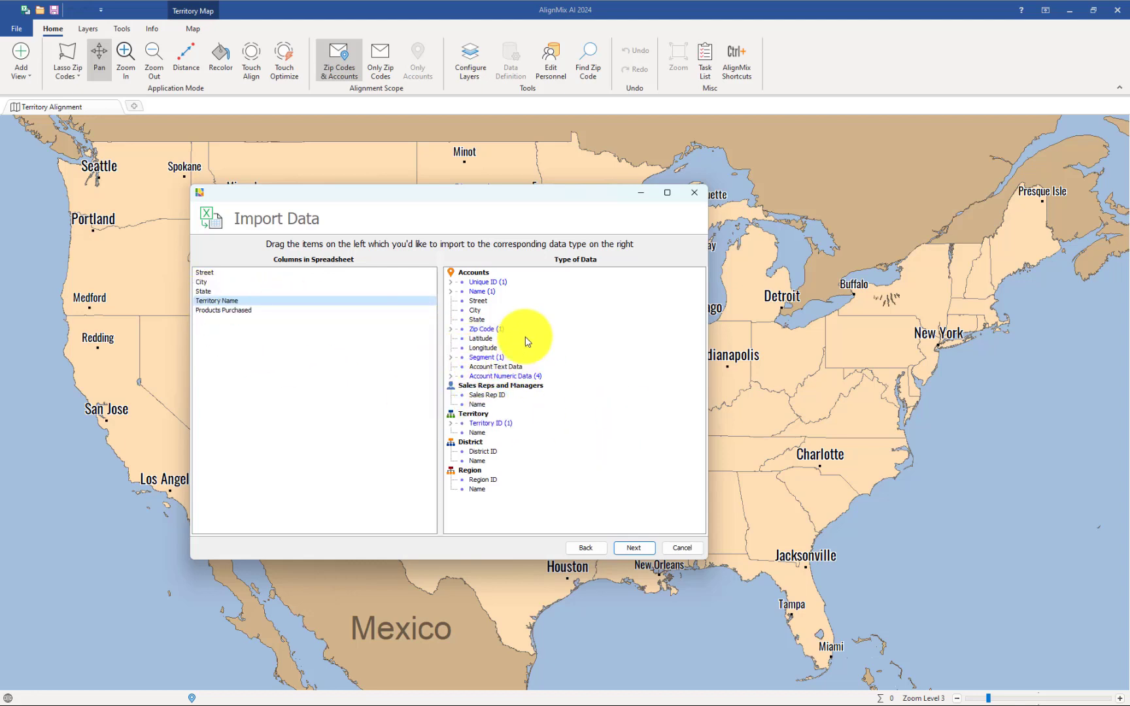
{"action": "left_click", "coordinate": [645, 552]}
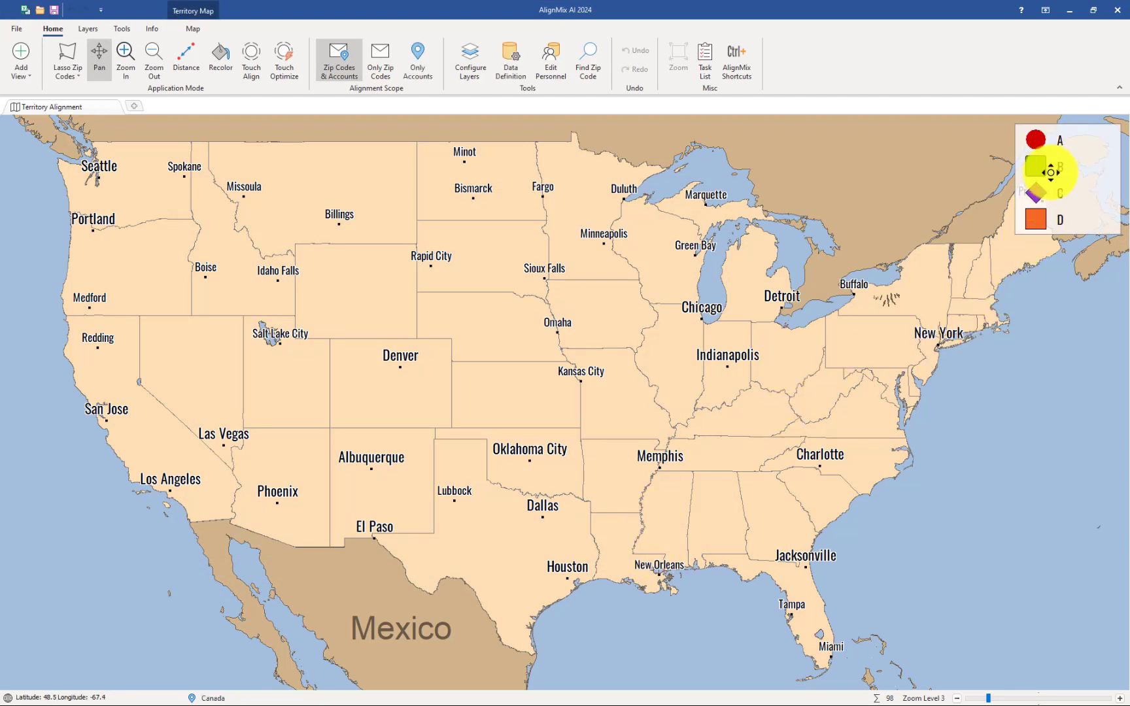
Colour the account symbols on the map by territory.
{"action": "scroll", "coordinate": [565, 395], "scroll_direction": "up", "scroll_amount": 1}
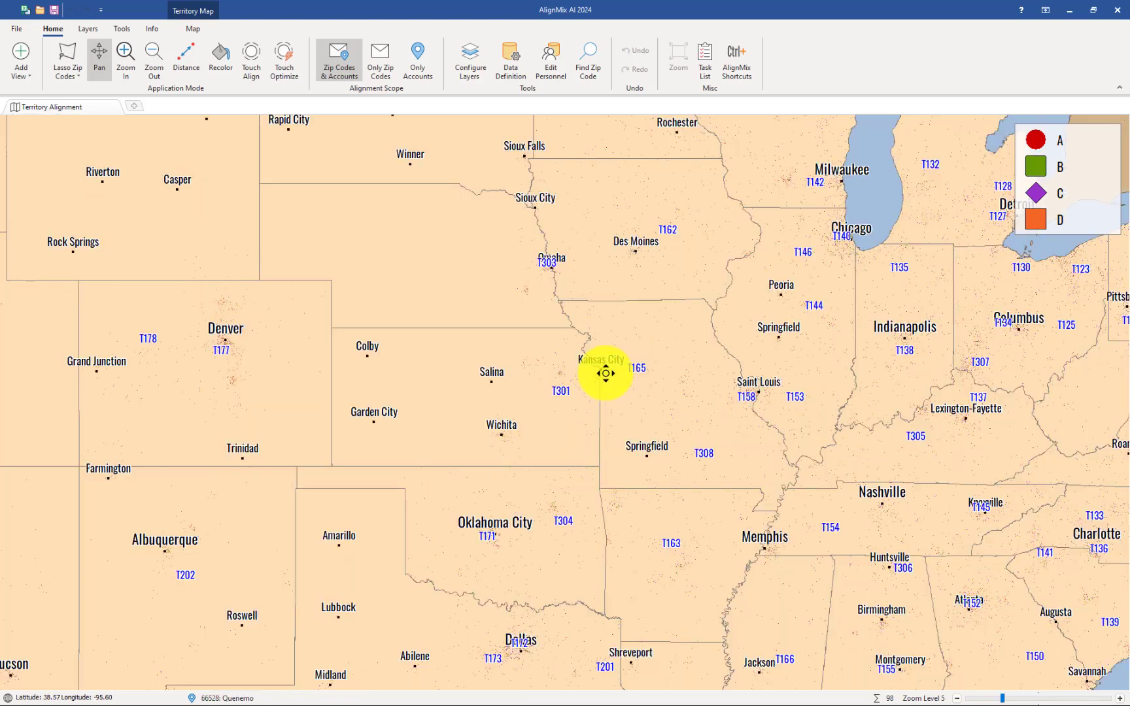
{"action": "scroll", "coordinate": [606, 370], "scroll_direction": "up", "scroll_amount": 4}
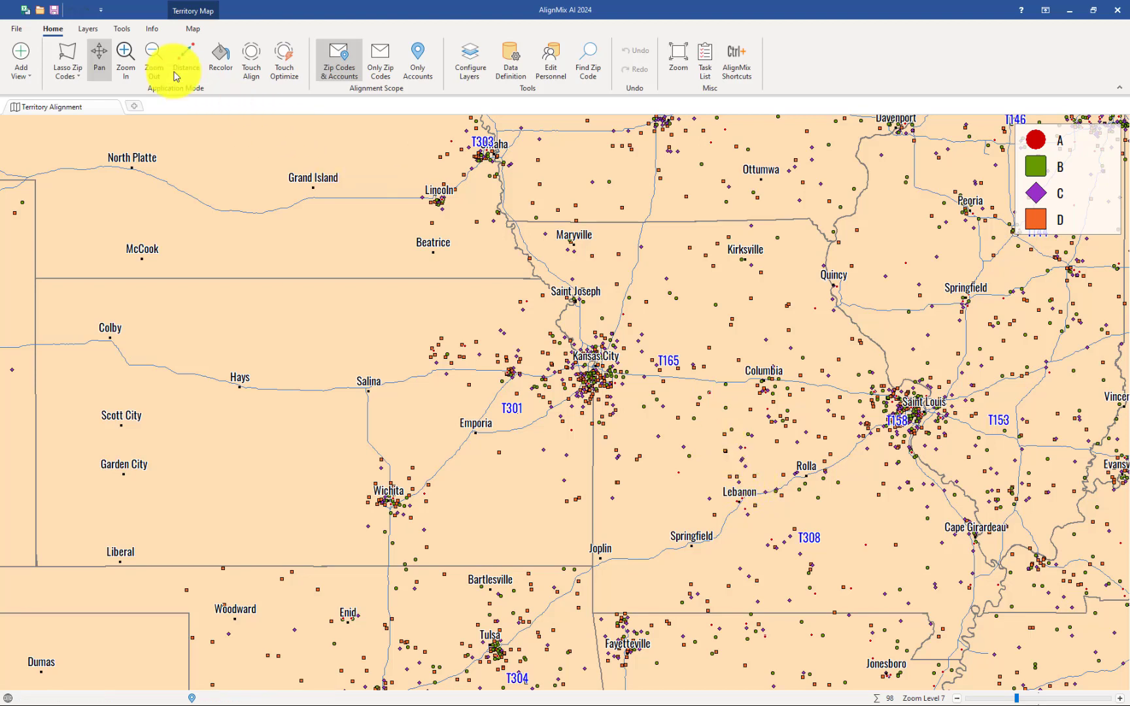
{"action": "left_click", "coordinate": [90, 31]}
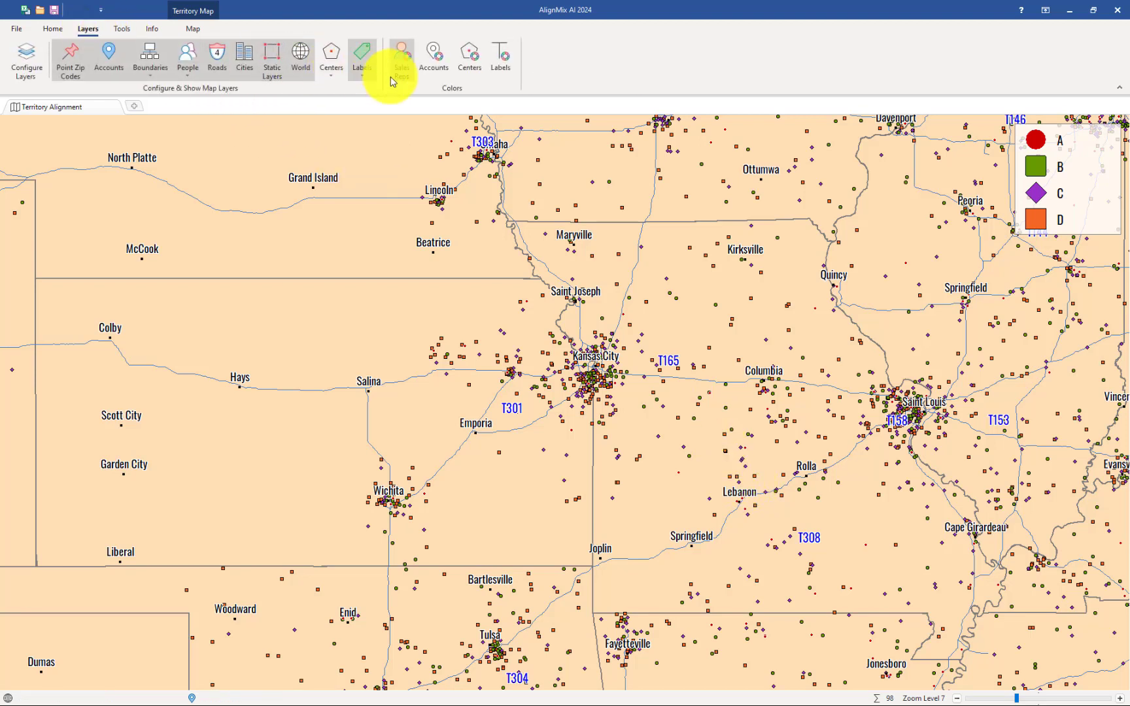
{"action": "left_click", "coordinate": [426, 61]}
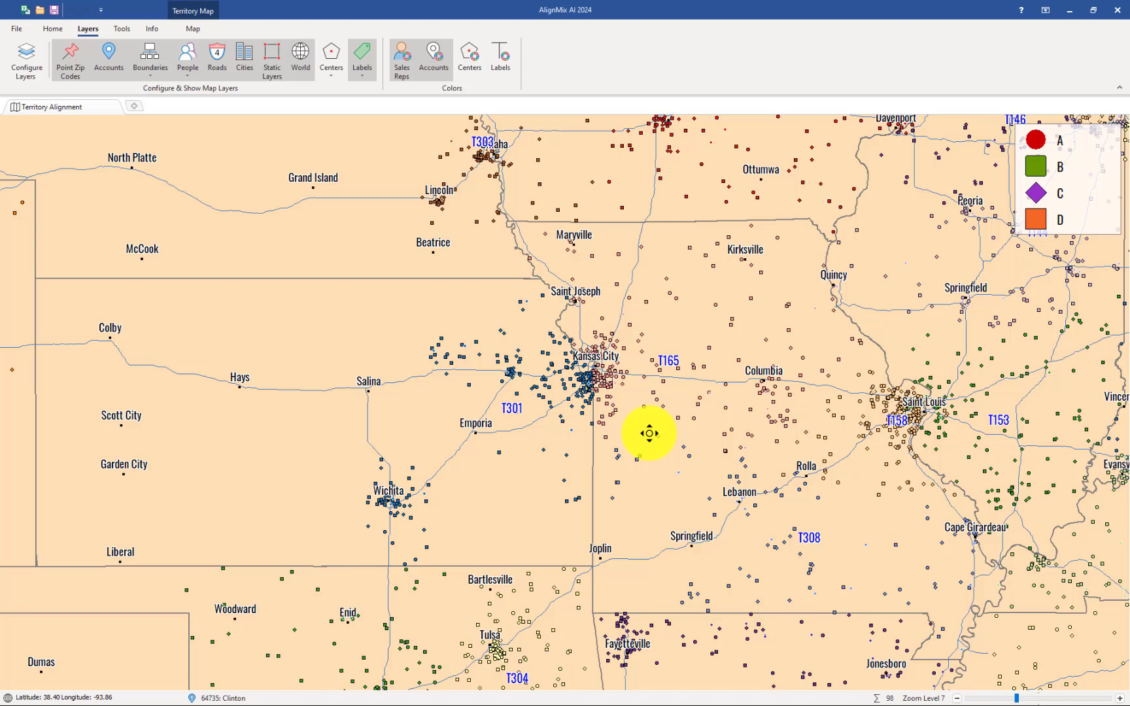
Try assigning the unassigned zip codes by account count using Total Accounts, and undo the assignment.
{"action": "left_click", "coordinate": [121, 31]}
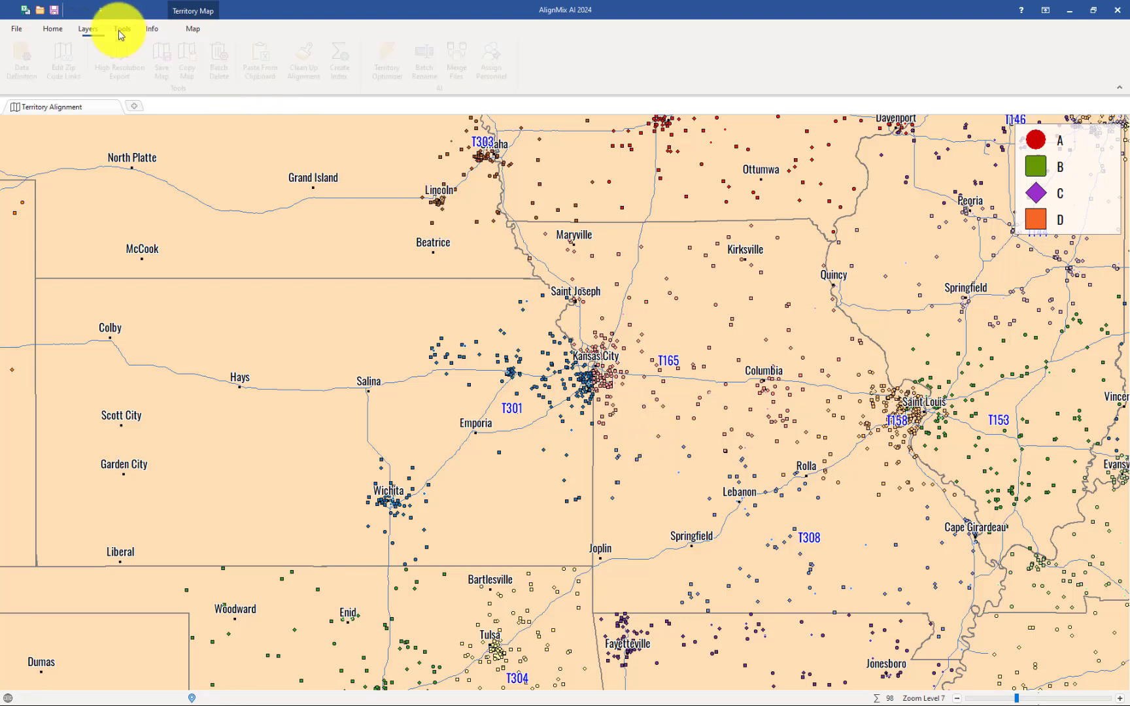
{"action": "left_click", "coordinate": [311, 73]}
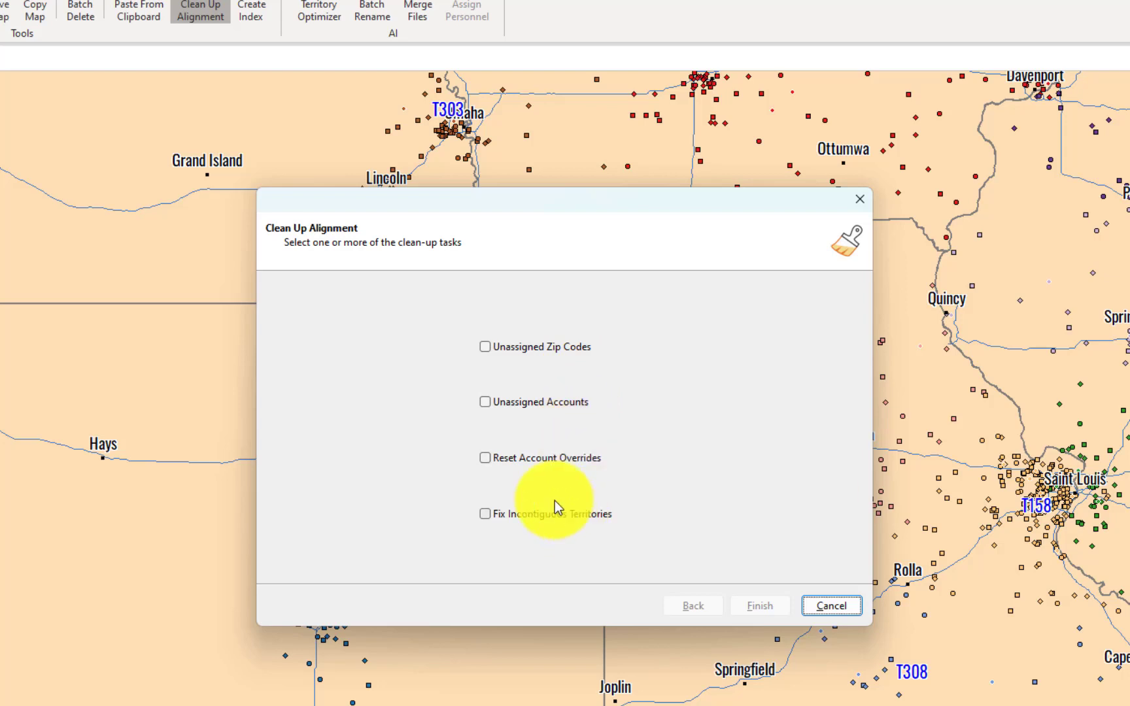
{"action": "left_click", "coordinate": [561, 355]}
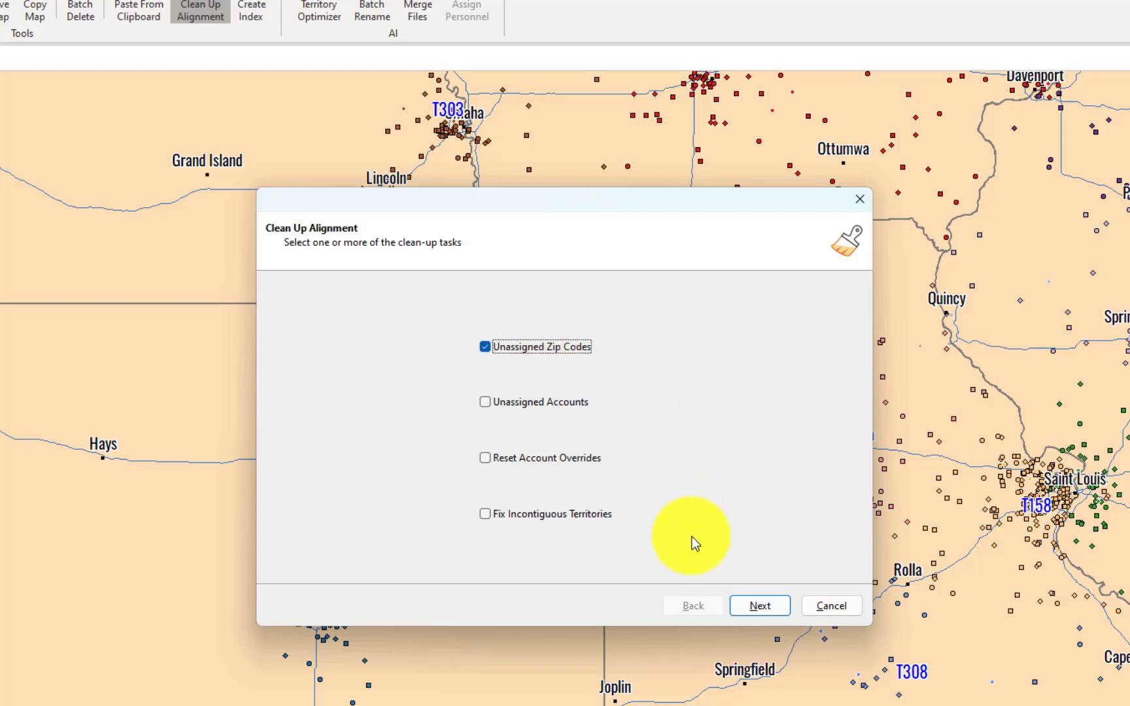
{"action": "left_click", "coordinate": [750, 606]}
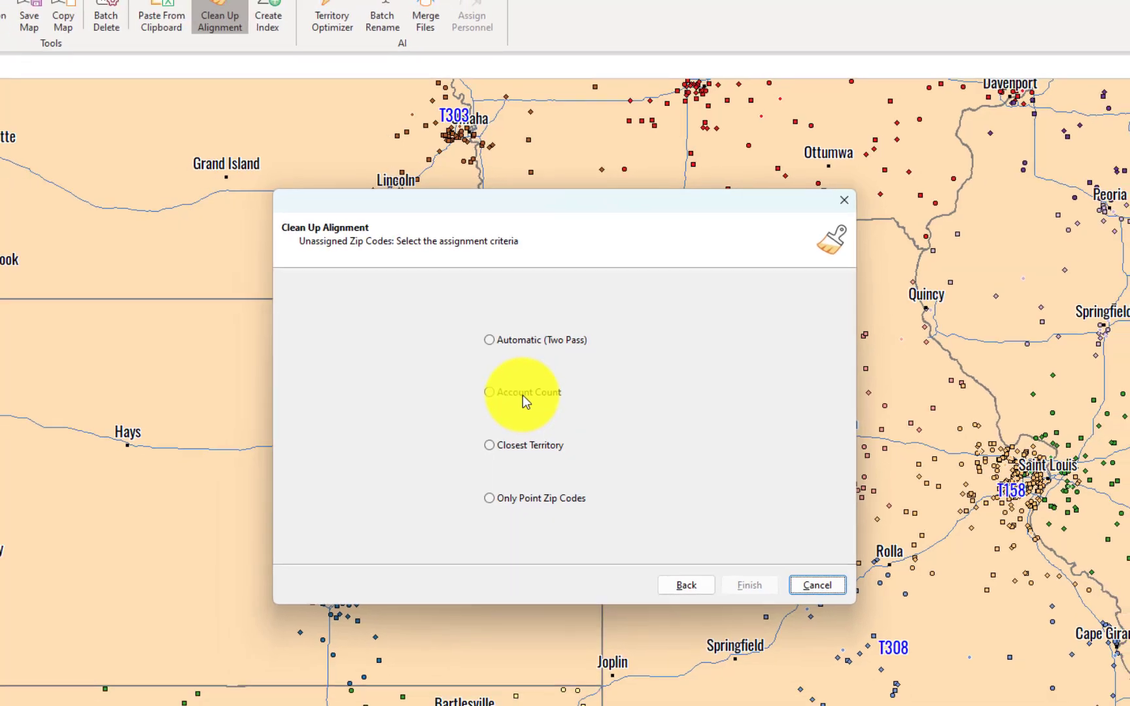
{"action": "left_click", "coordinate": [523, 406]}
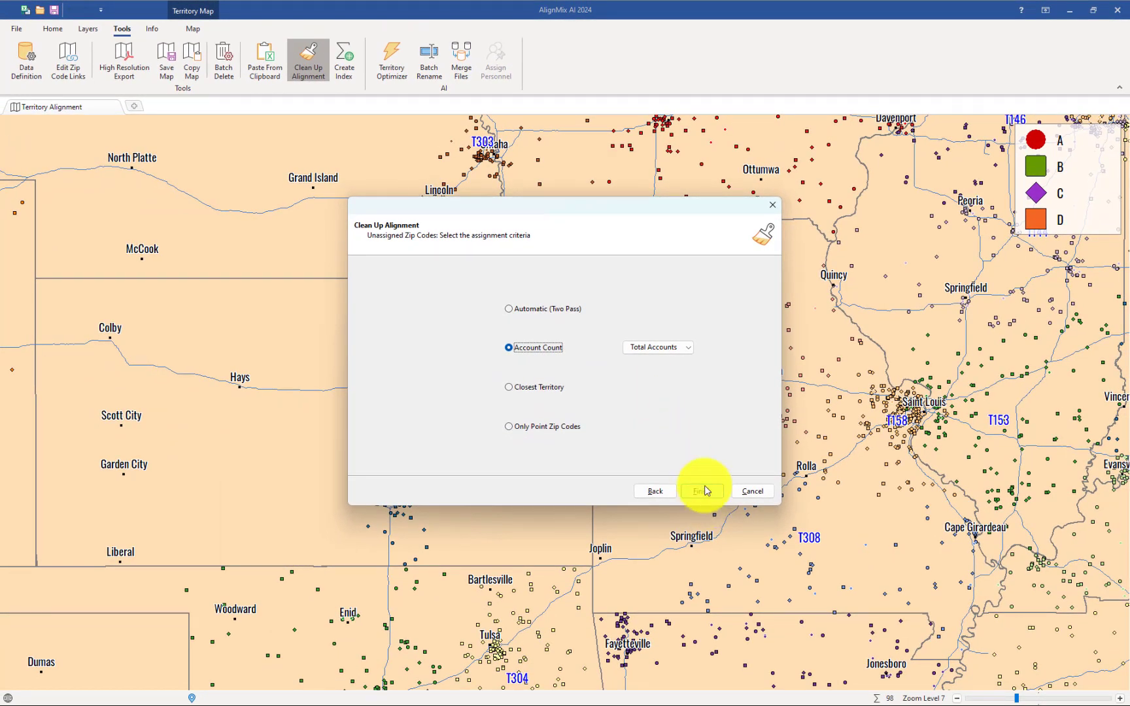
{"action": "left_click", "coordinate": [704, 491]}
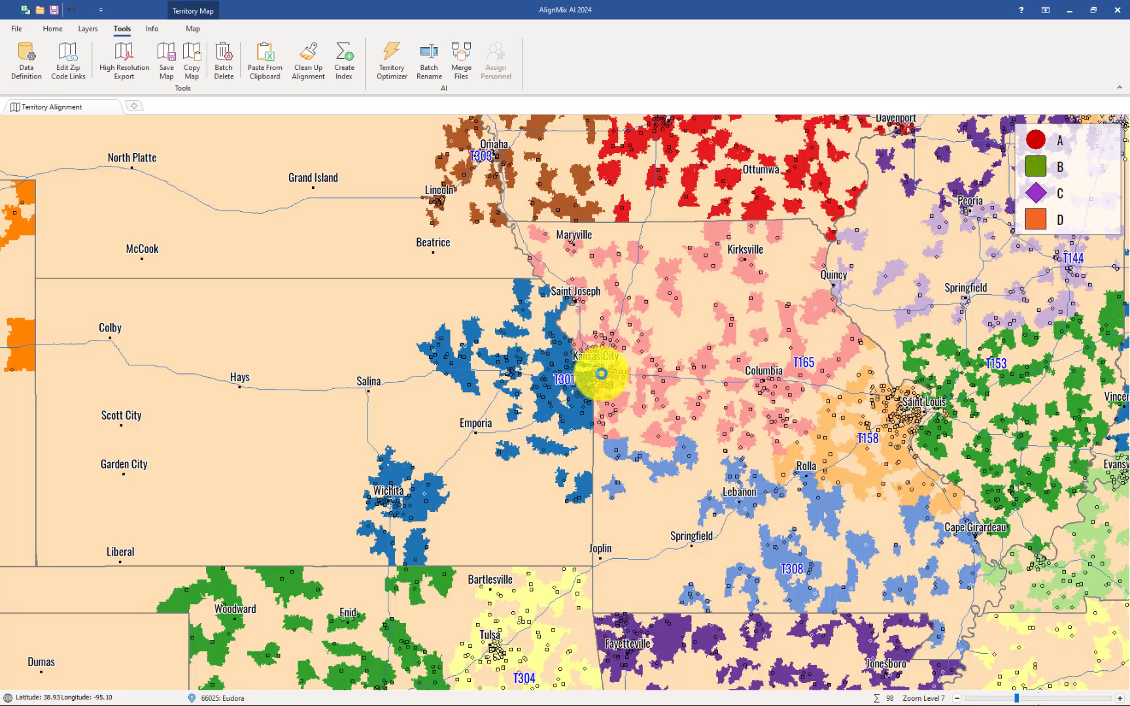
{"action": "key", "text": "ctrl+z"}
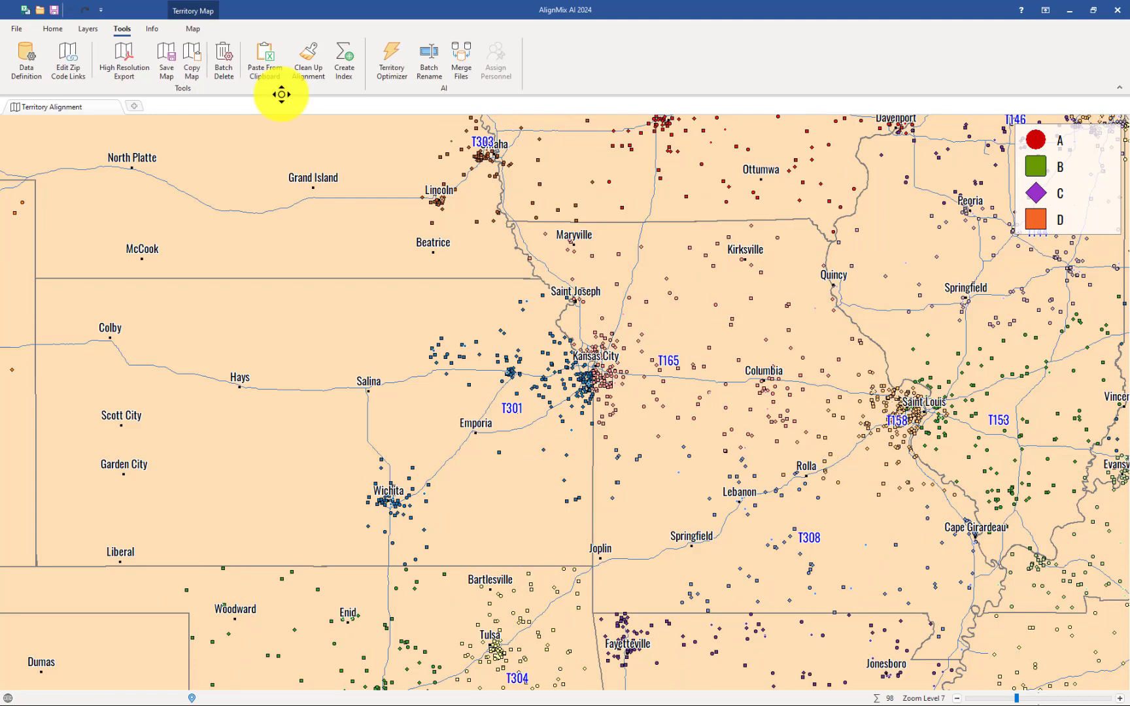
Clean up the alignment by assigning unassigned zip codes with the Automatic (Two Pass) criterion at 200 miles.
{"action": "left_click", "coordinate": [305, 67]}
{"action": "left_click", "coordinate": [547, 308]}
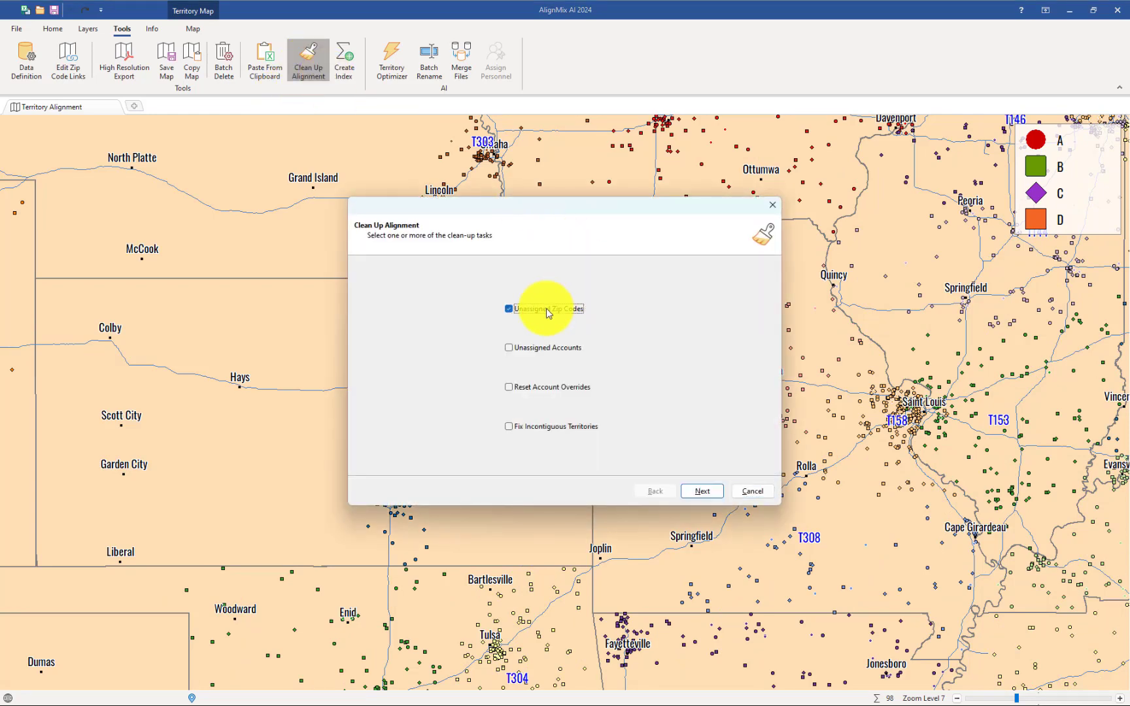
{"action": "left_click", "coordinate": [702, 491]}
{"action": "left_click", "coordinate": [548, 312]}
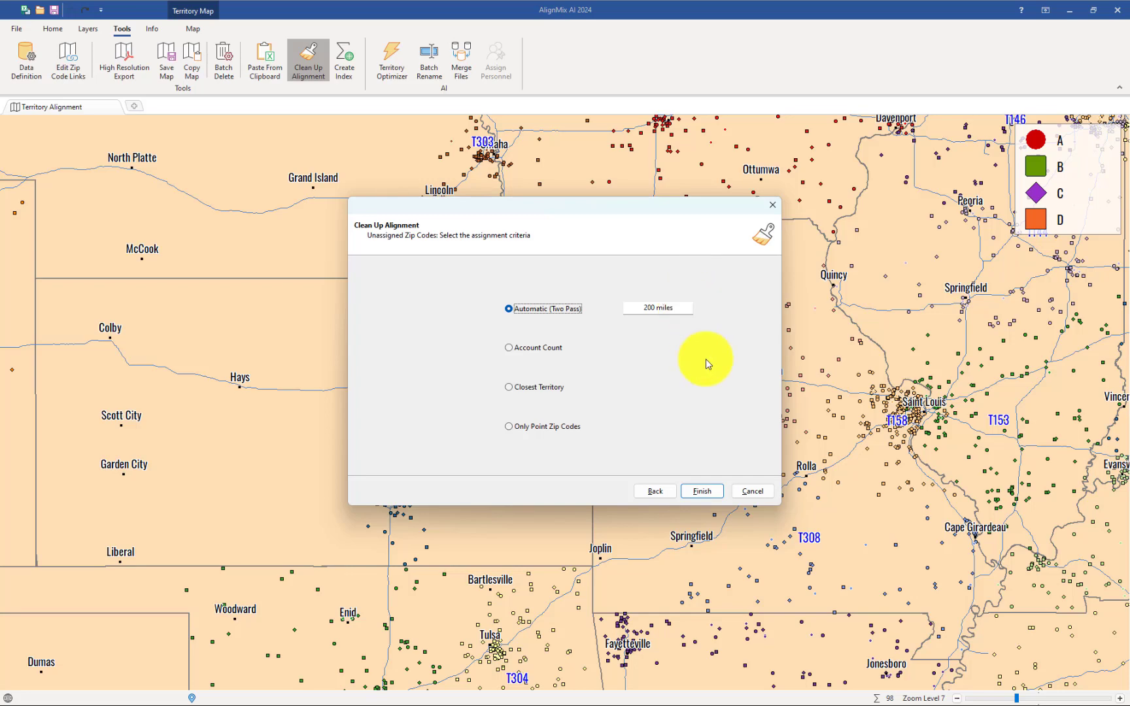
{"action": "left_click", "coordinate": [706, 492]}
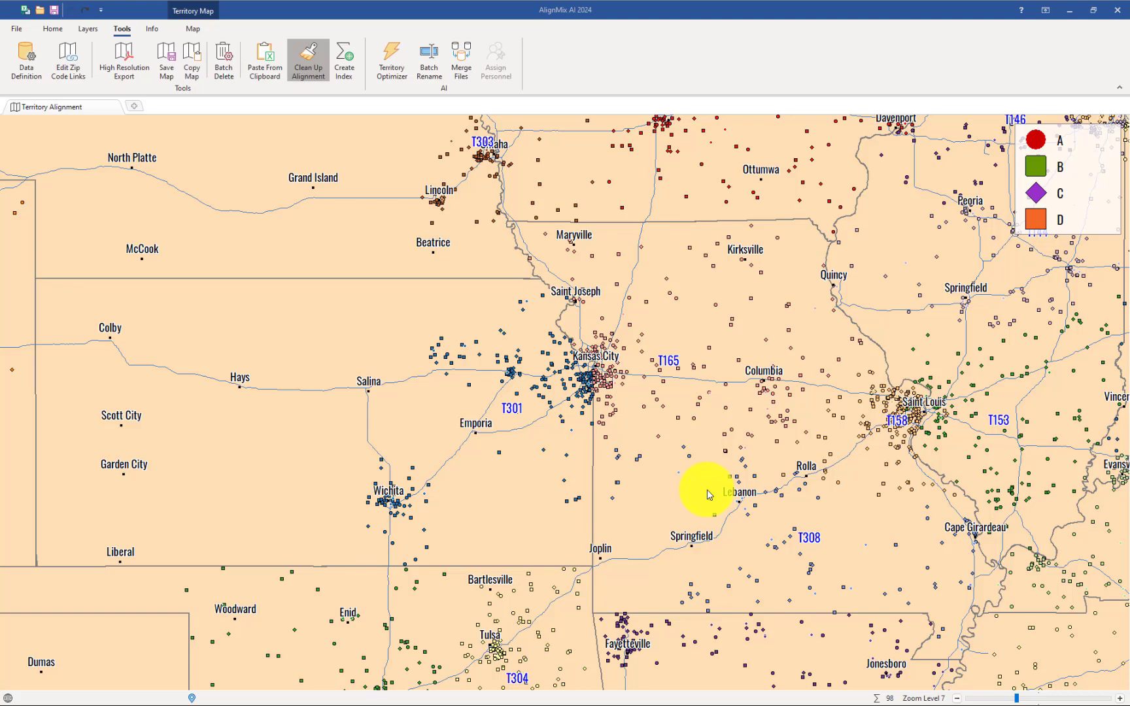
{"action": "scroll", "coordinate": [821, 476], "scroll_direction": "down", "scroll_amount": 2}
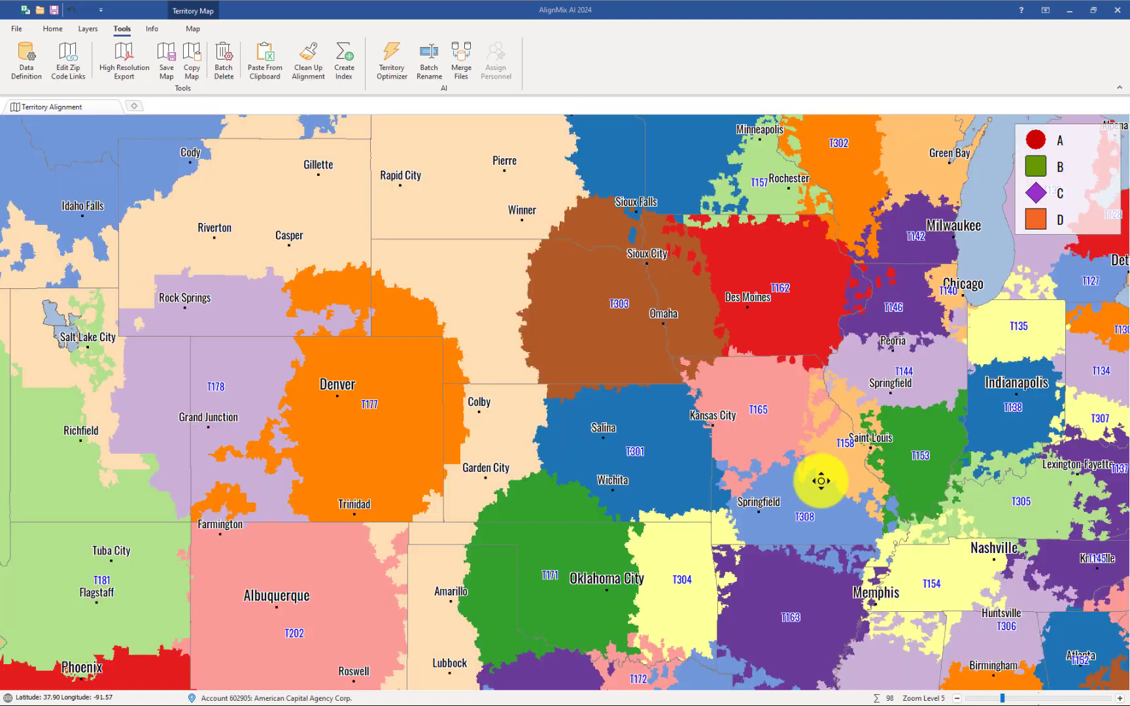
{"action": "scroll", "coordinate": [788, 477], "scroll_direction": "up", "scroll_amount": 2}
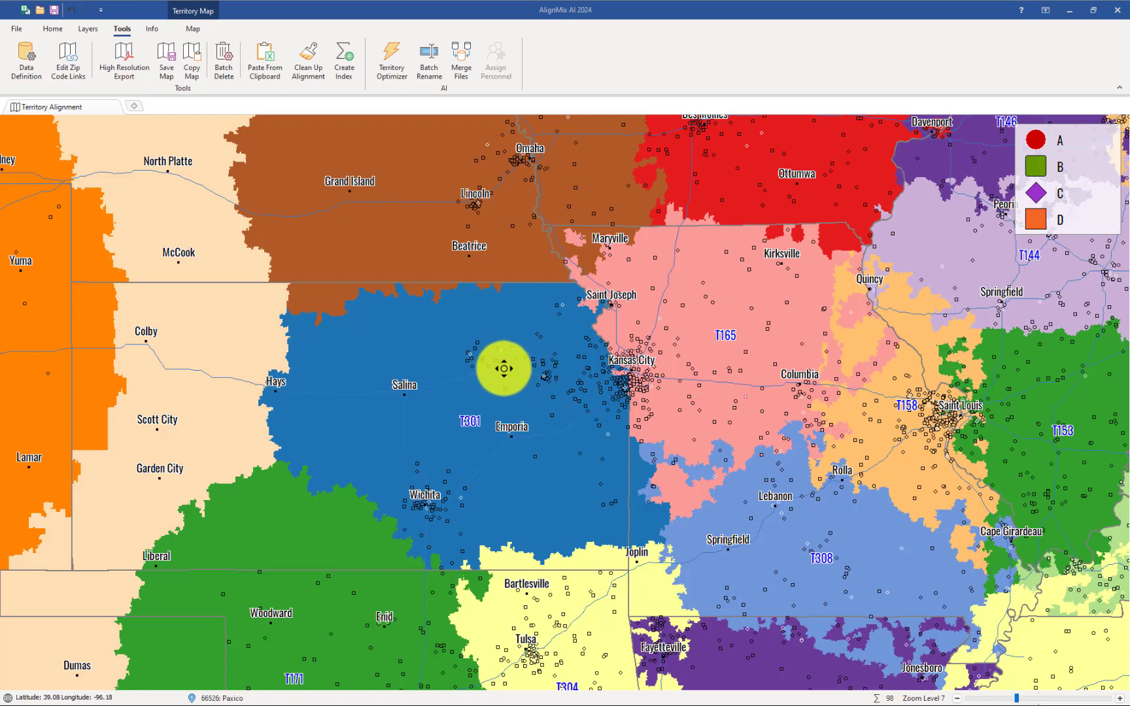
Assign the remaining unassigned zip codes to the closest territory within 500 miles.
{"action": "left_click", "coordinate": [308, 66]}
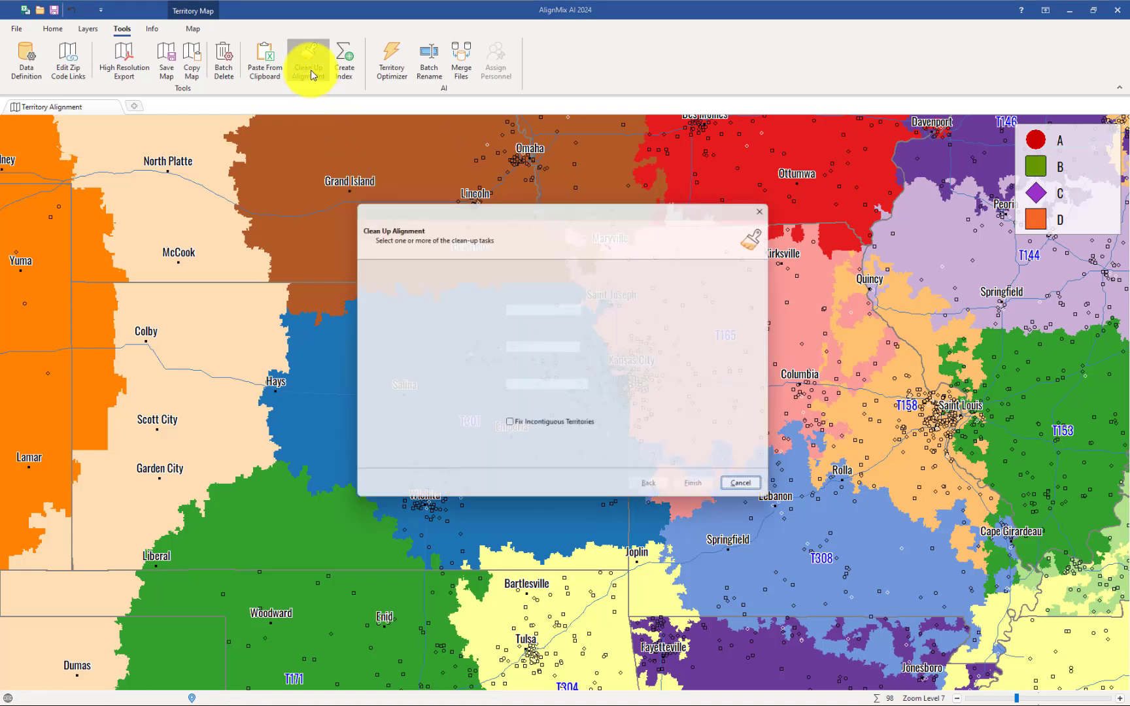
{"action": "left_click", "coordinate": [531, 311]}
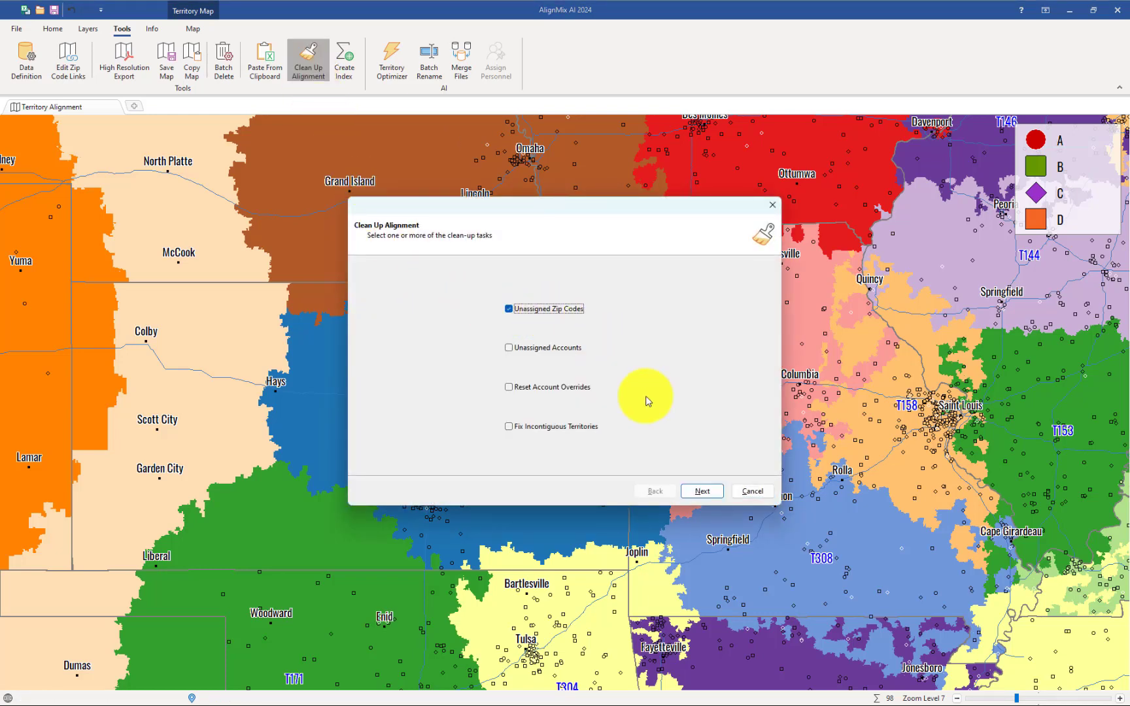
{"action": "left_click", "coordinate": [694, 489]}
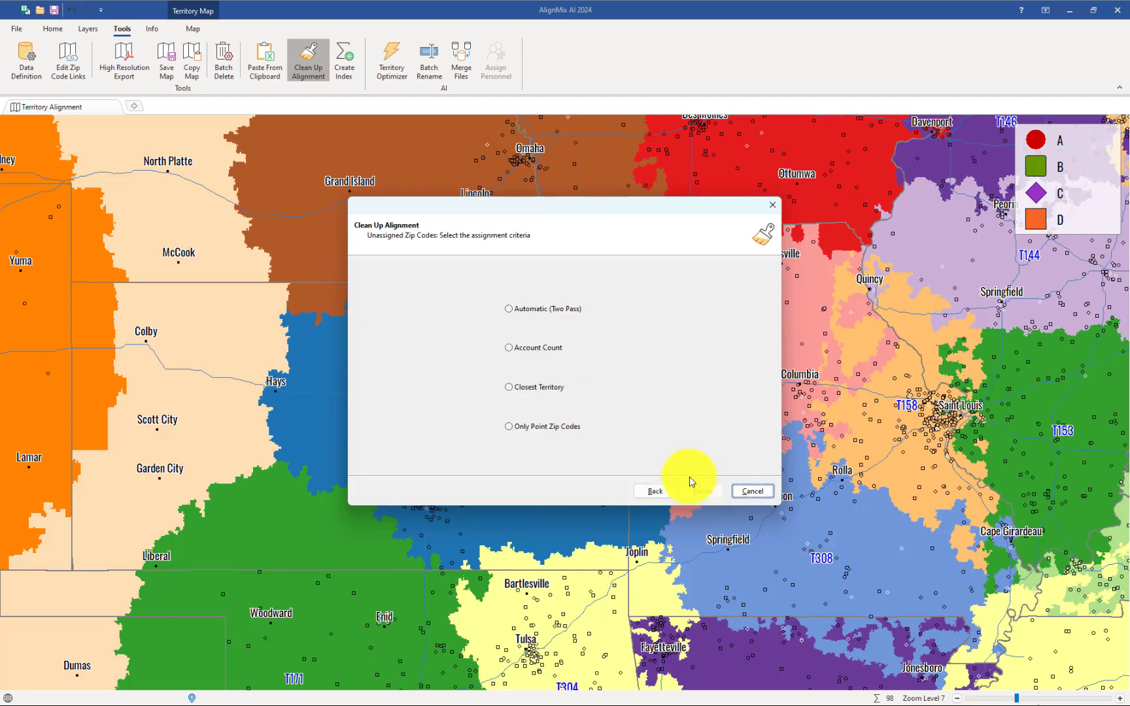
{"action": "left_click", "coordinate": [532, 388]}
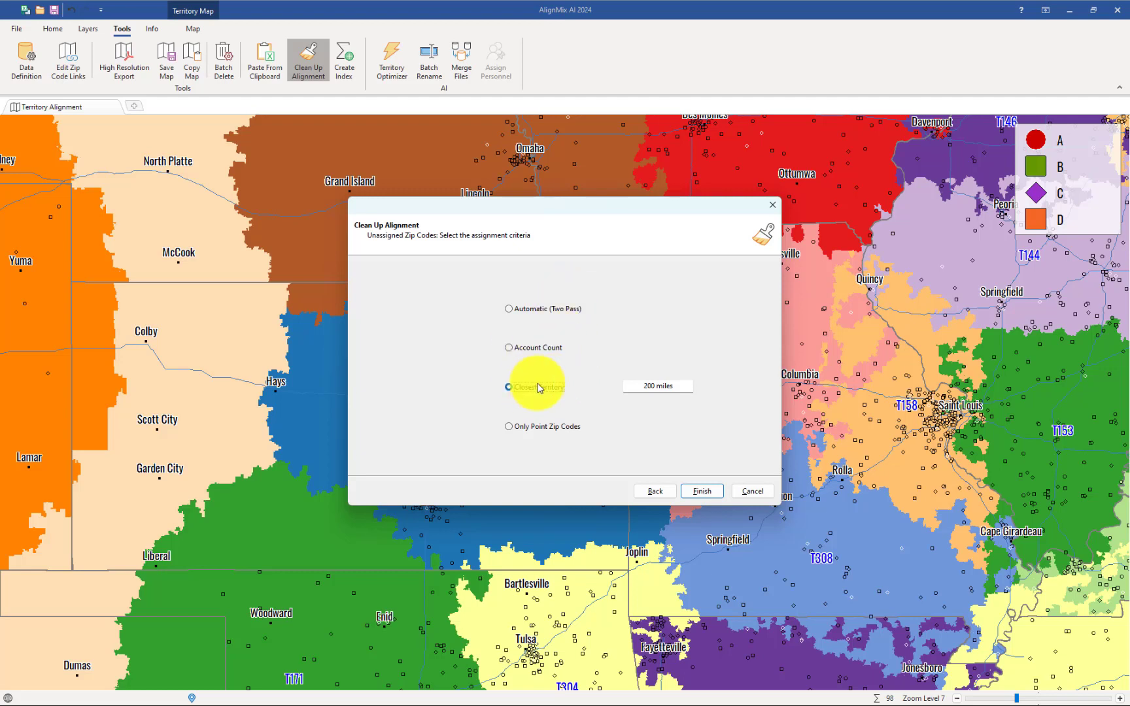
{"action": "left_click", "coordinate": [649, 387]}
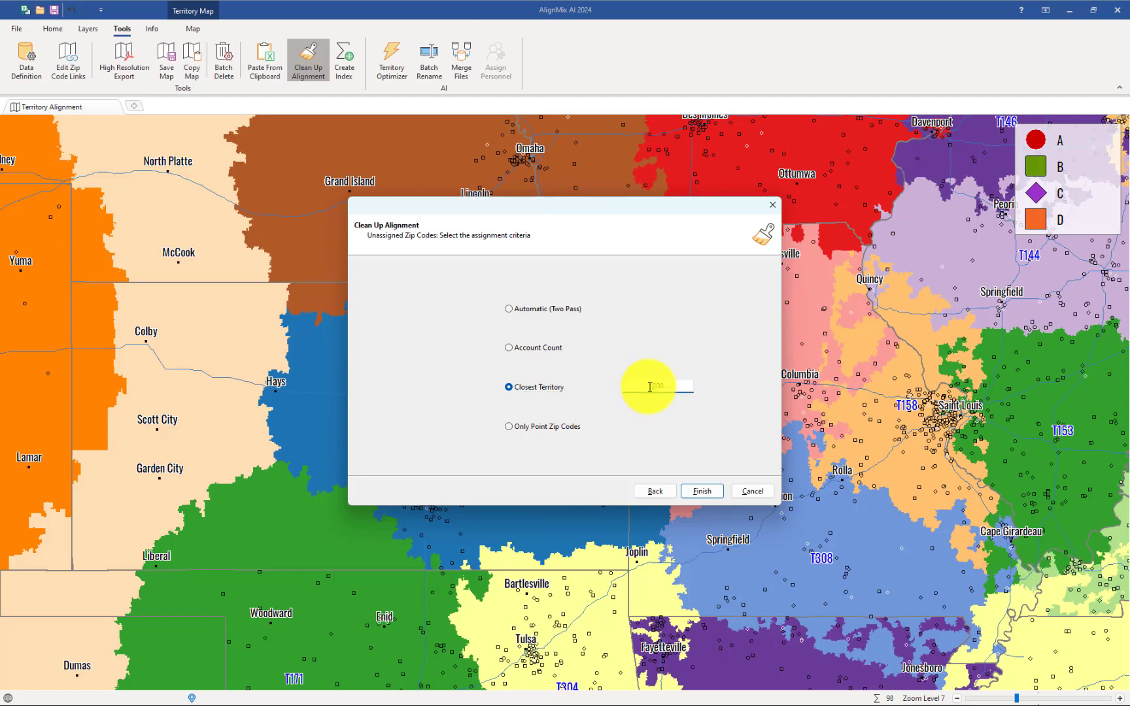
{"action": "left_click_drag", "start_coordinate": [649, 387], "coordinate": [681, 393]}
{"action": "type", "text": "500"}
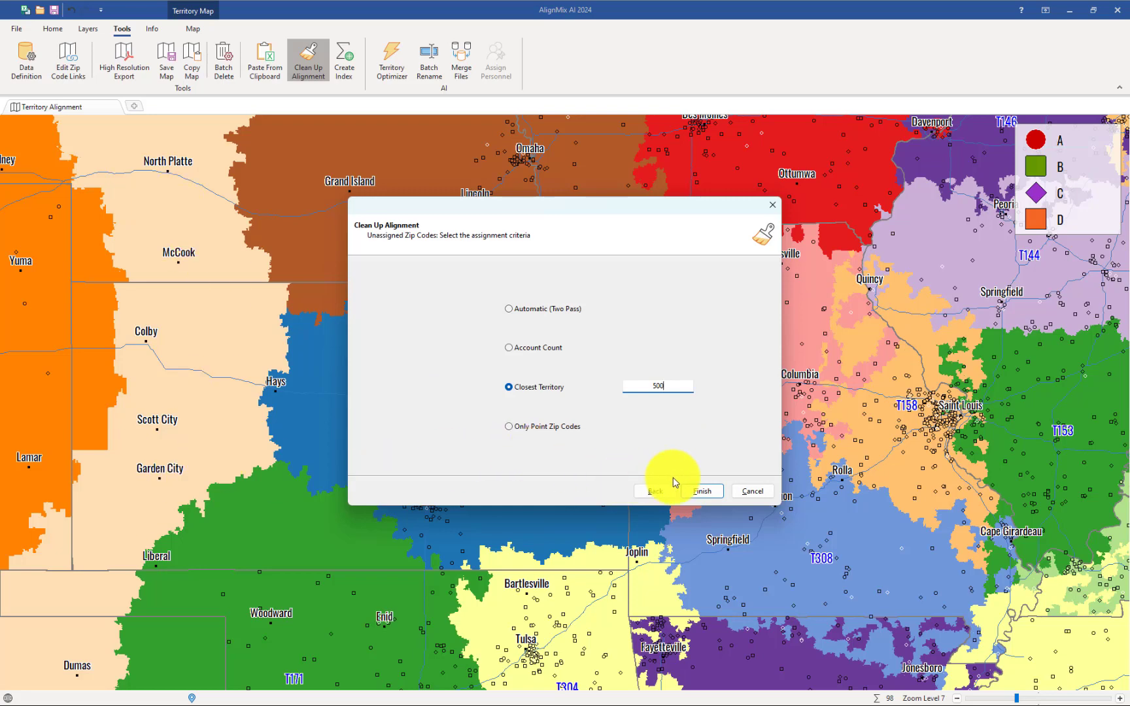
{"action": "left_click", "coordinate": [701, 491]}
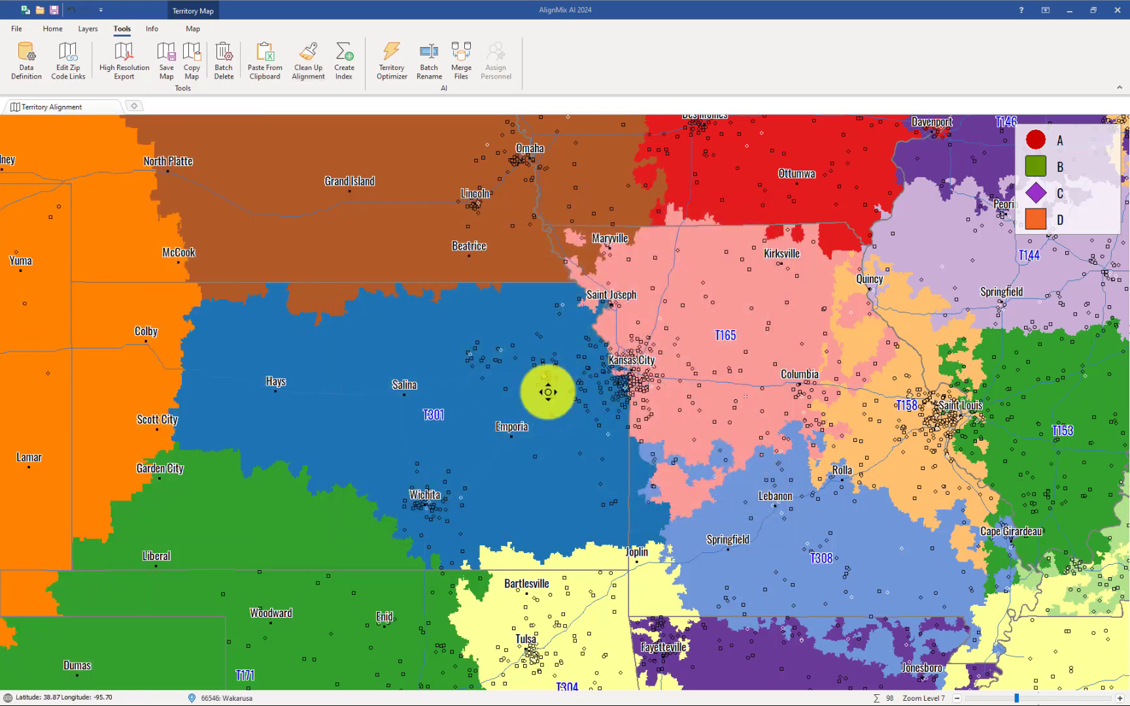
{"action": "scroll", "coordinate": [484, 369], "scroll_direction": "down", "scroll_amount": 2}
{"action": "scroll", "coordinate": [484, 370], "scroll_direction": "down", "scroll_amount": 2}
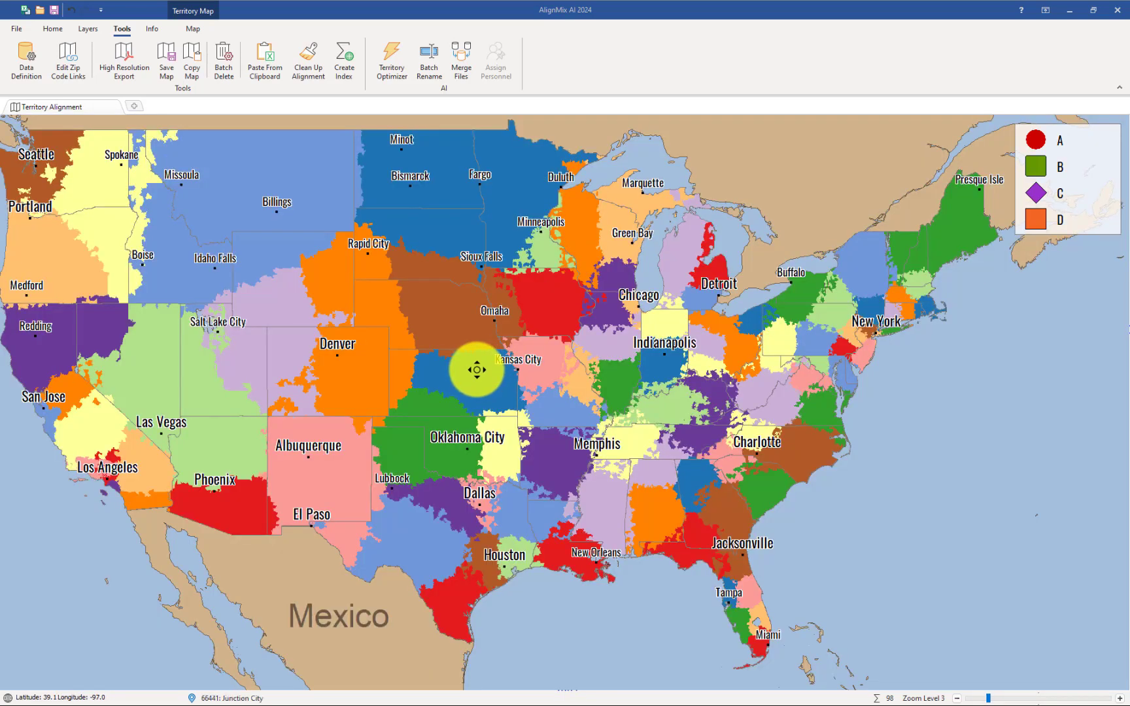
{"action": "scroll", "coordinate": [542, 373], "scroll_direction": "up", "scroll_amount": 2}
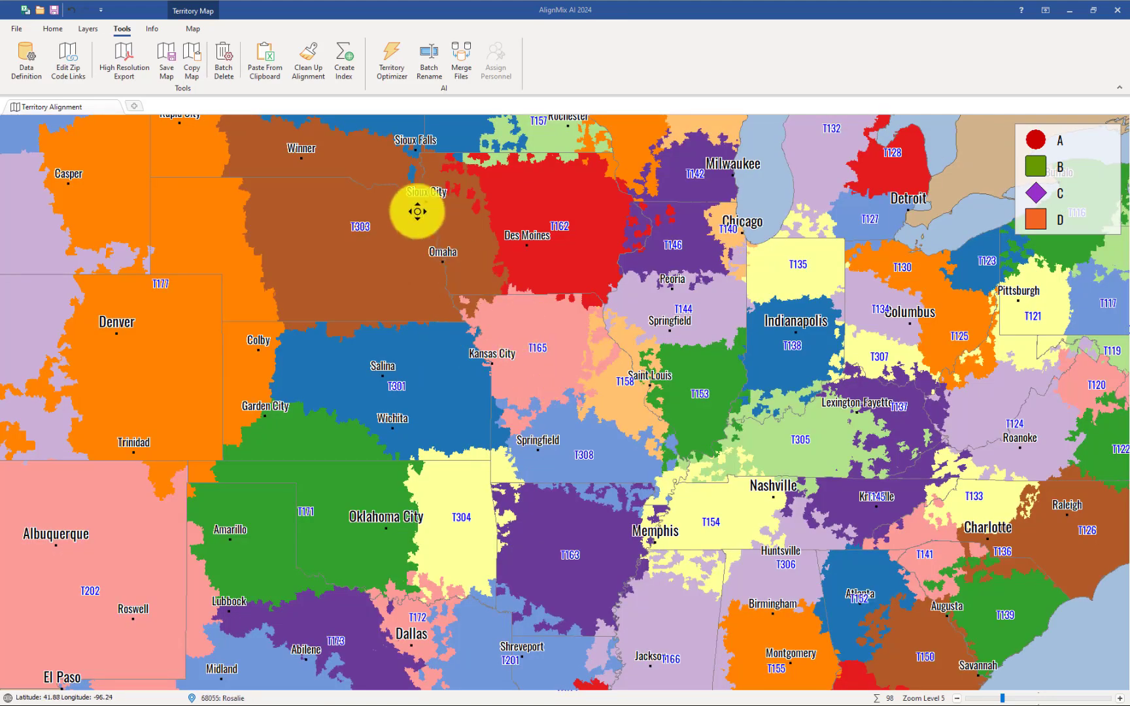
{"action": "left_click", "coordinate": [304, 65]}
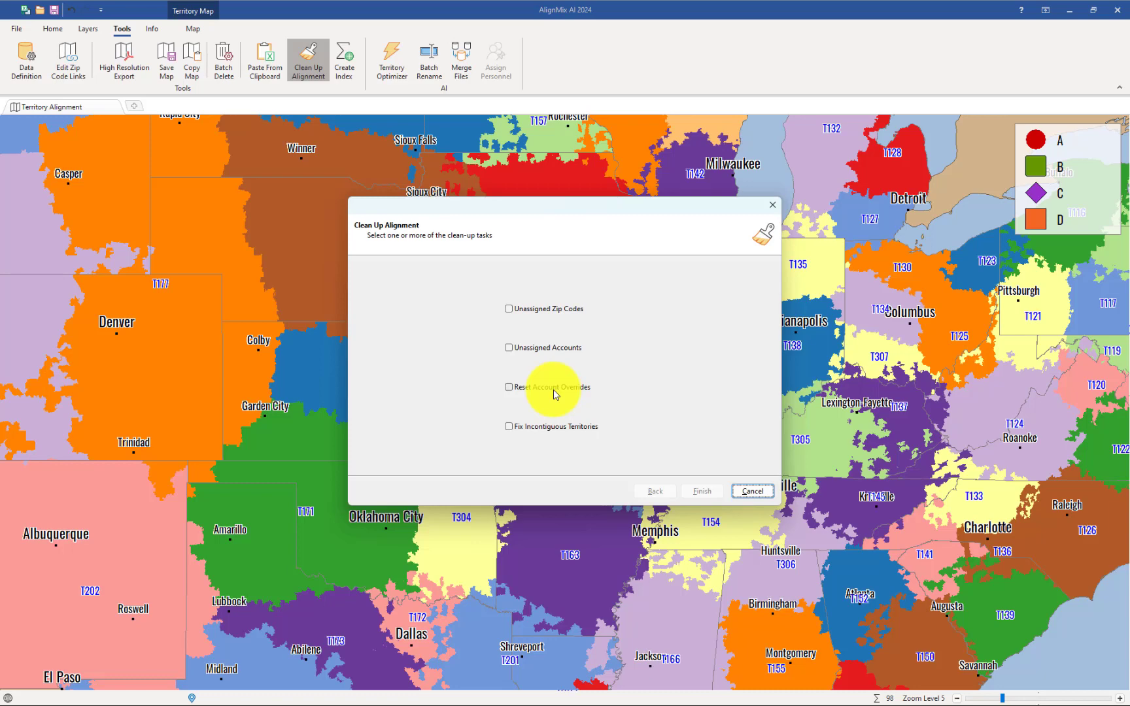
{"action": "left_click", "coordinate": [750, 492]}
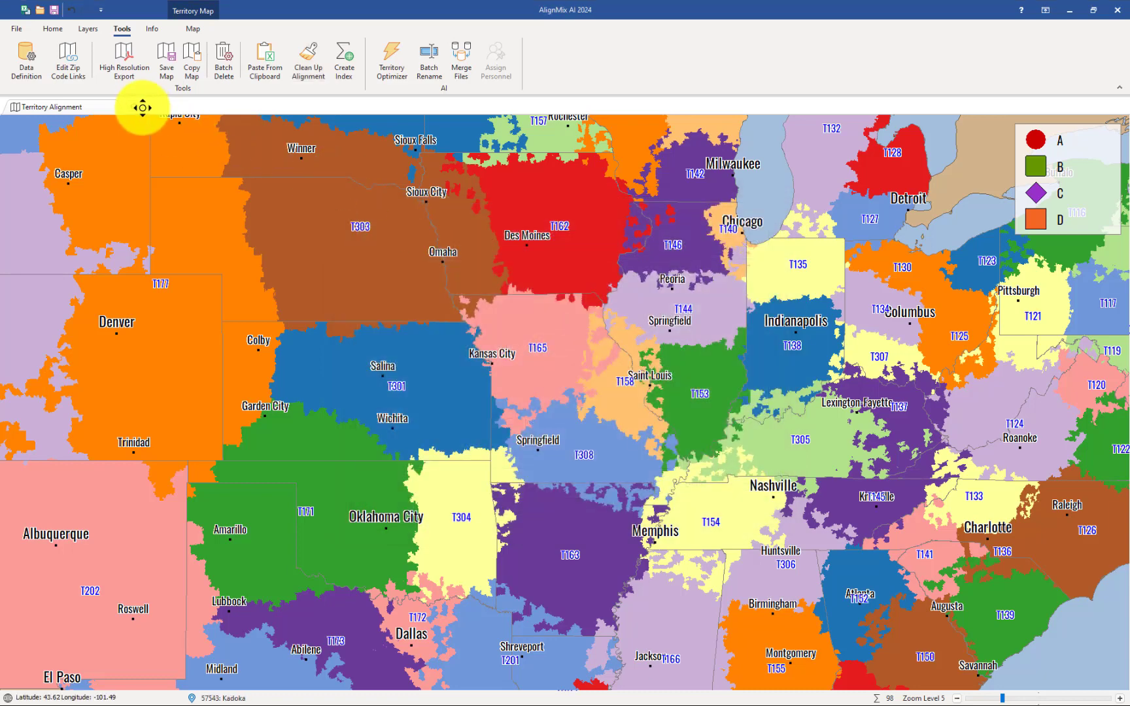
Add a new table view showing the territories and their attributes.
{"action": "left_click", "coordinate": [140, 107]}
{"action": "left_click", "coordinate": [92, 181]}
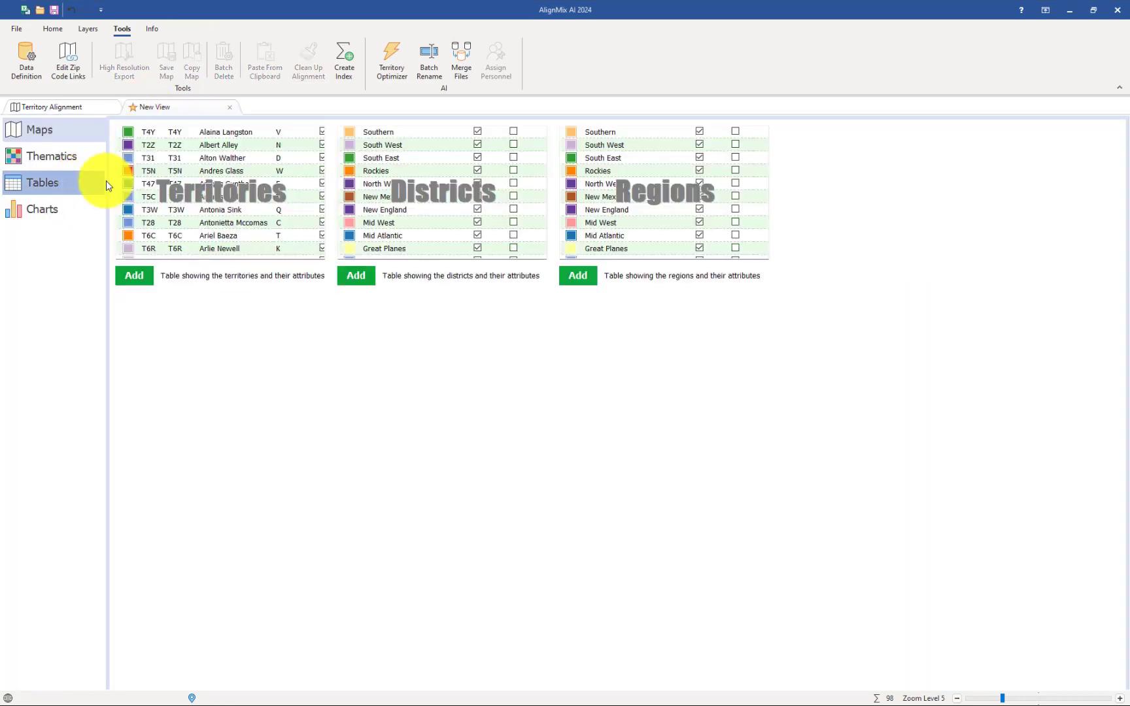
{"action": "left_click", "coordinate": [217, 170]}
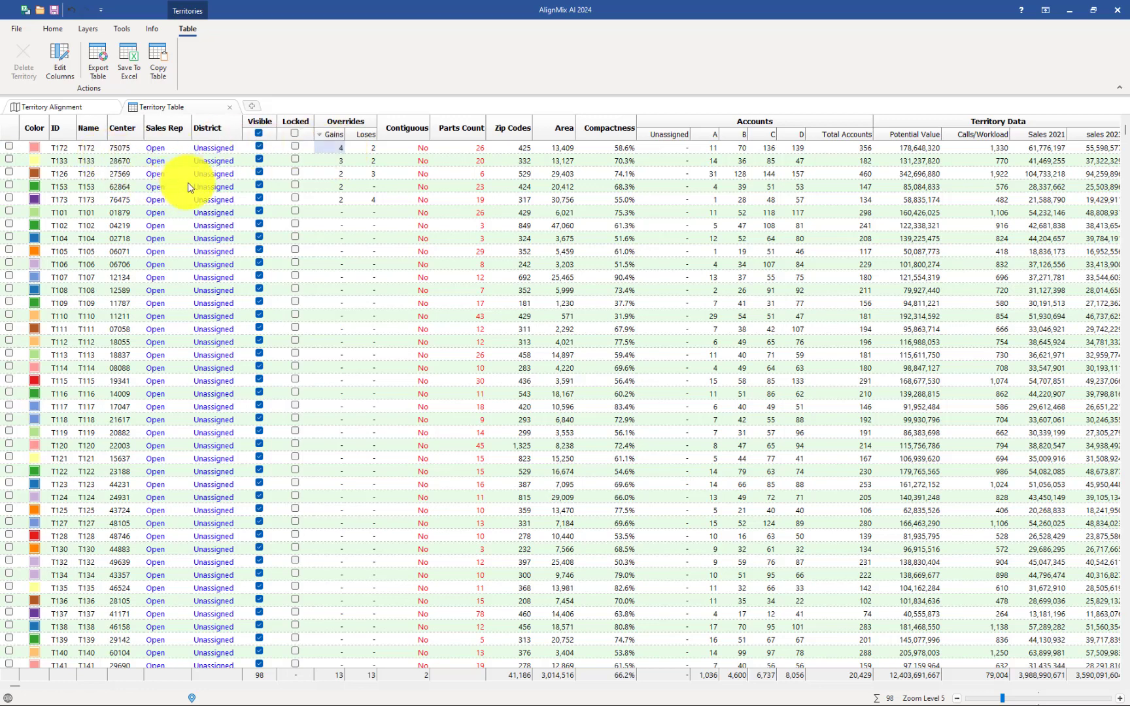
Clean up the alignment by resetting account overrides, both gains and loses, for all territories, and check the Overrides columns in the territory table.
{"action": "left_click", "coordinate": [88, 110]}
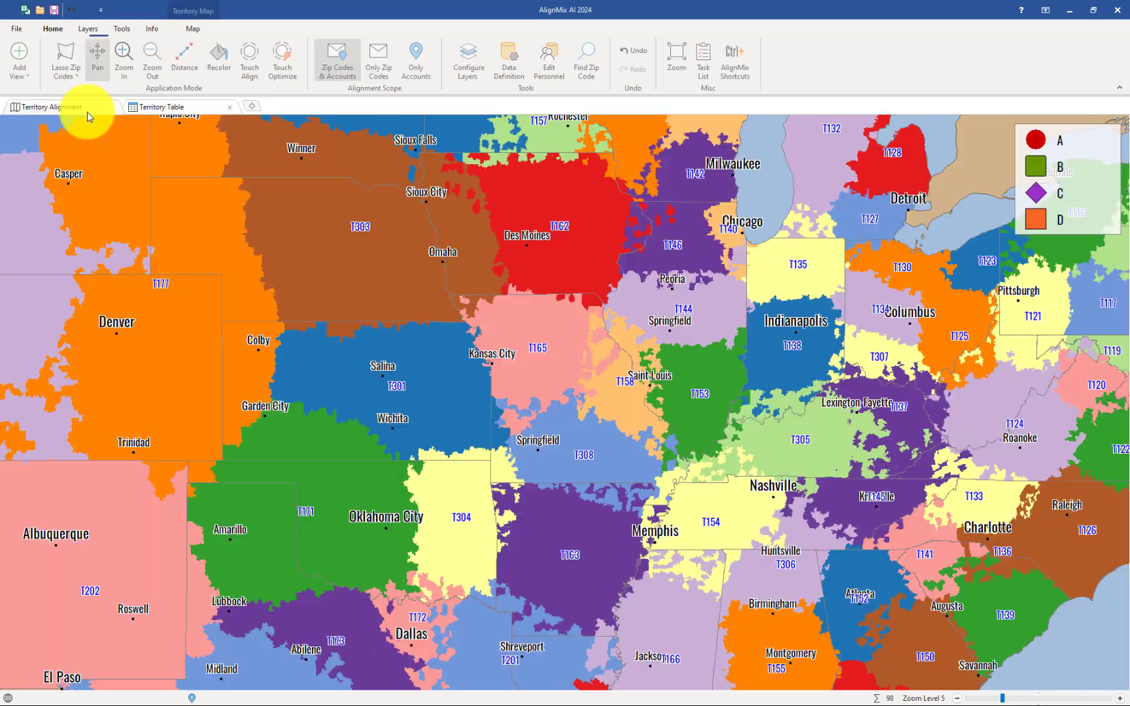
{"action": "left_click", "coordinate": [122, 30]}
{"action": "left_click", "coordinate": [308, 60]}
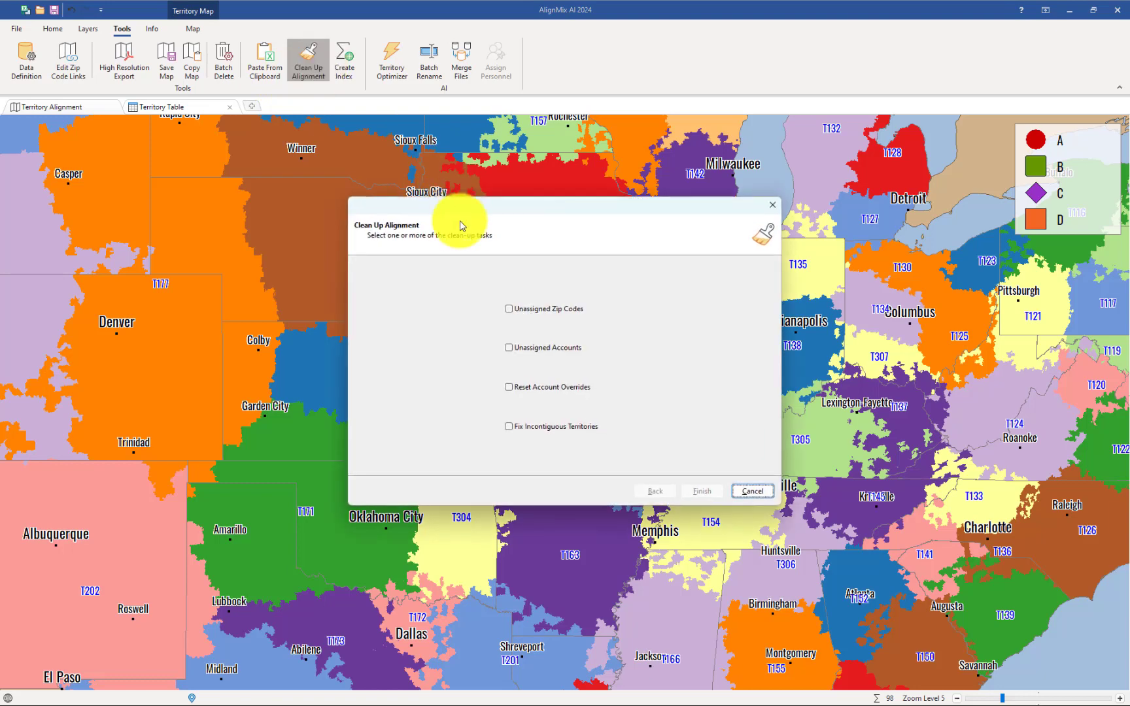
{"action": "left_click", "coordinate": [552, 387]}
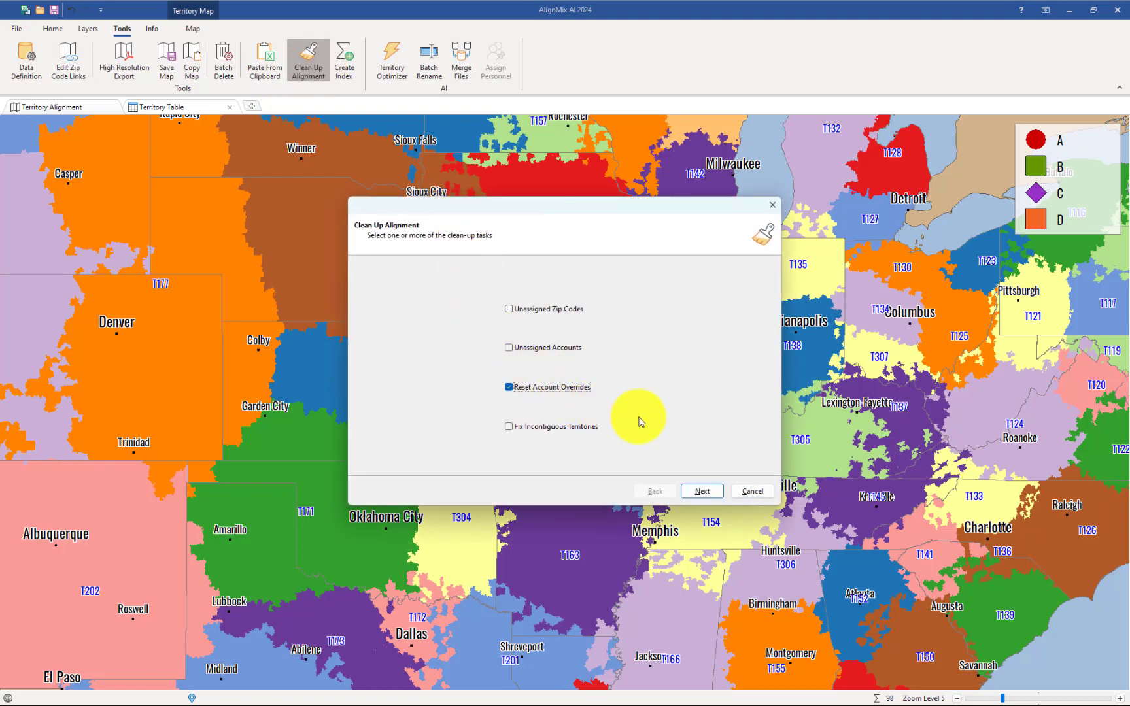
{"action": "left_click", "coordinate": [703, 492]}
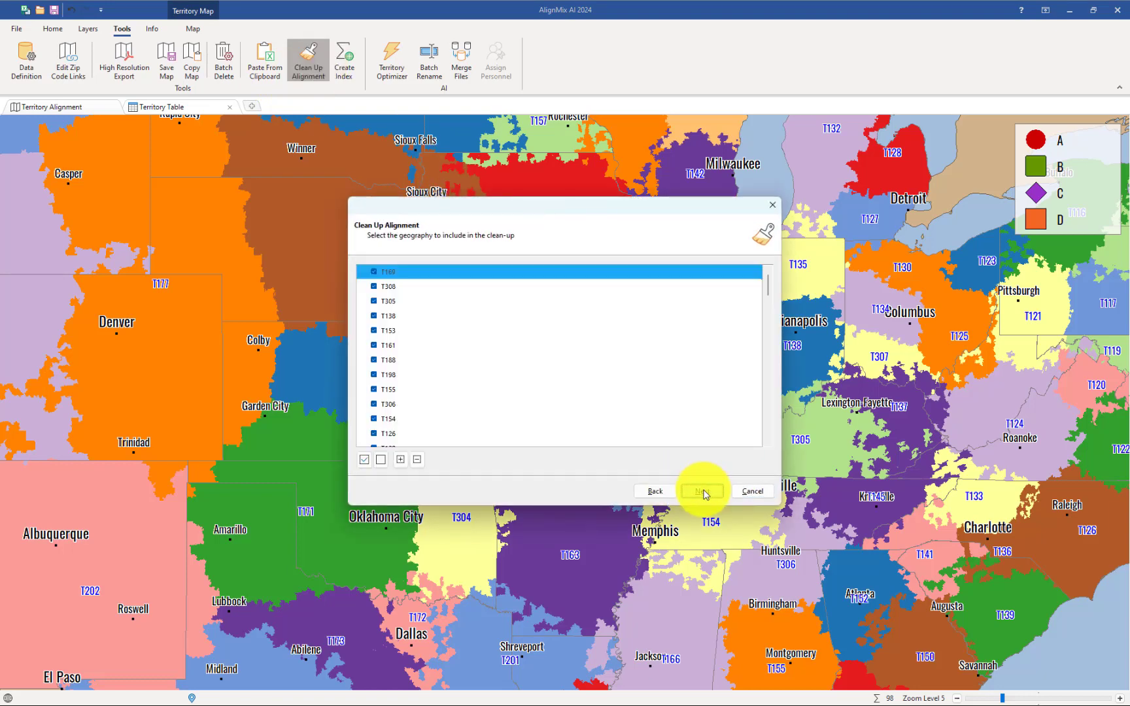
{"action": "left_click", "coordinate": [704, 493]}
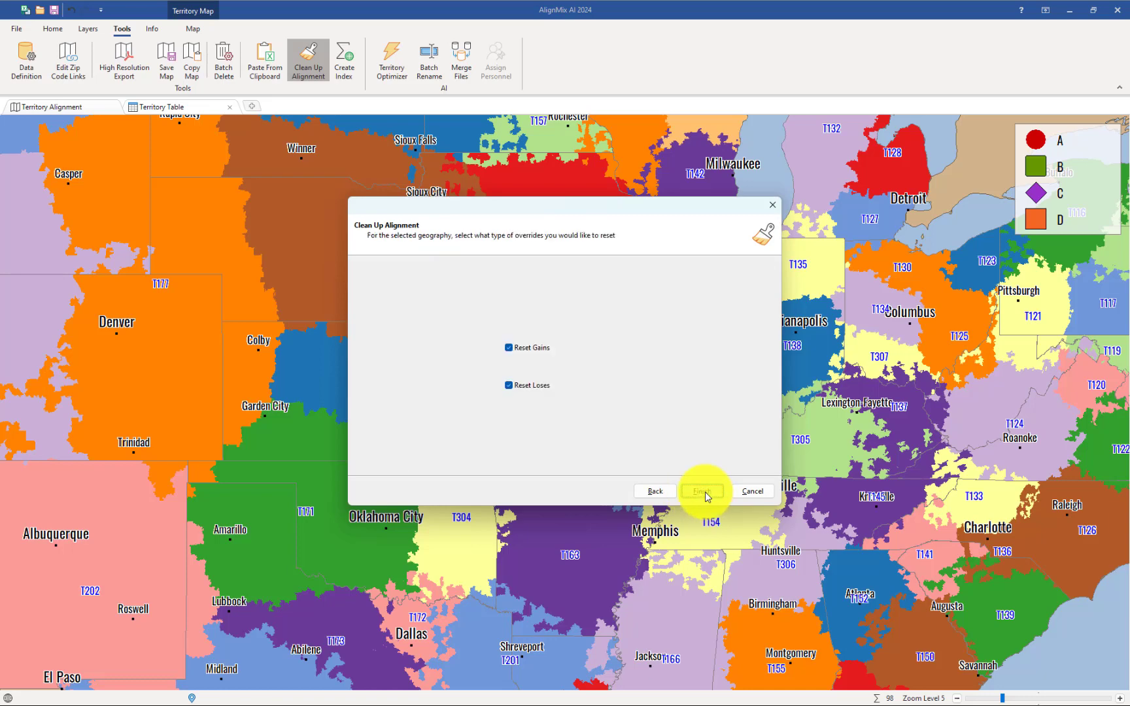
{"action": "left_click", "coordinate": [702, 492]}
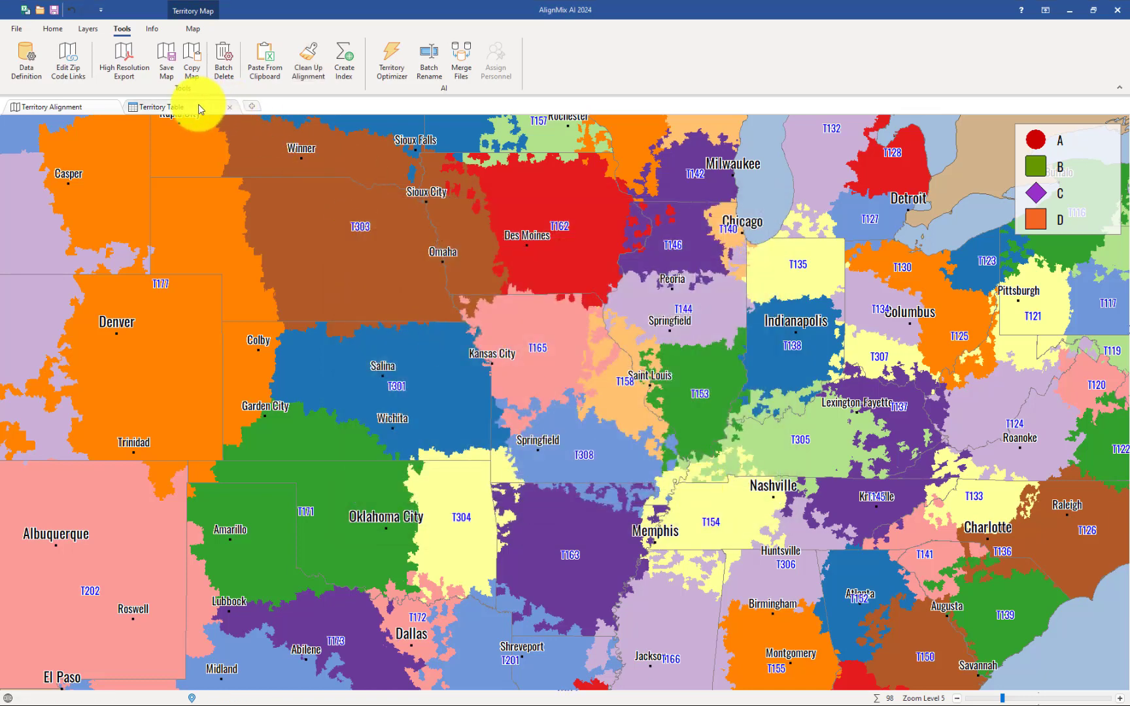
{"action": "left_click", "coordinate": [163, 107]}
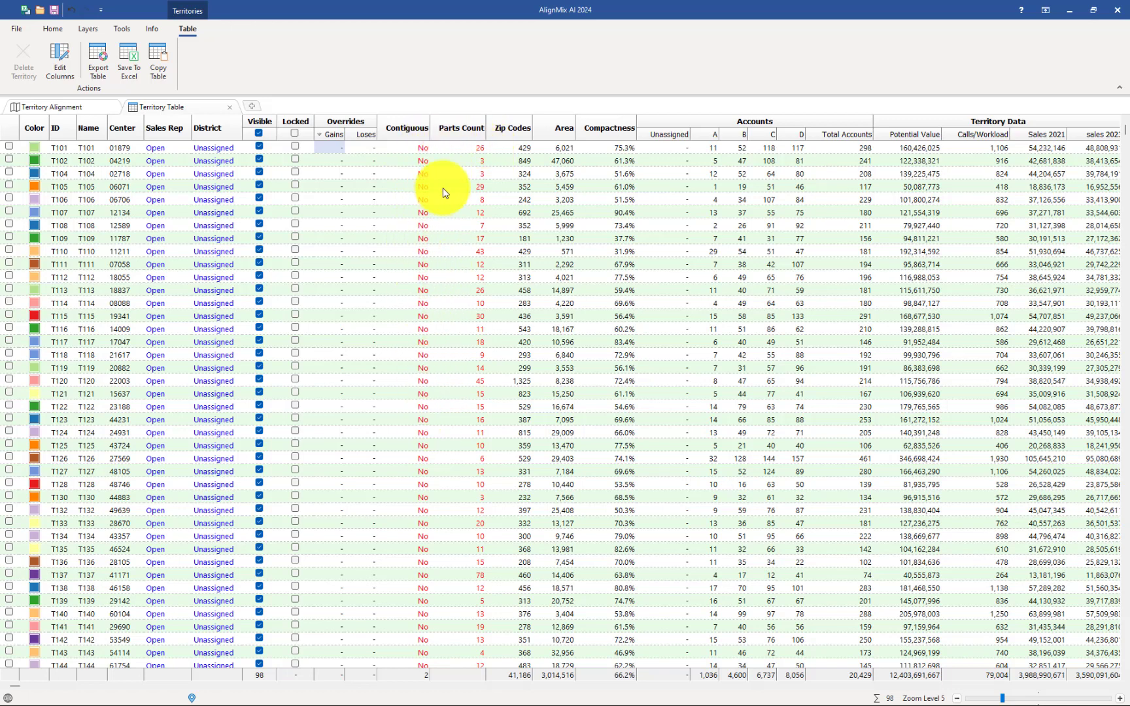
Try touch-aligning the detached blue zip codes and their accounts between Jasper and Tell City to T305, and undo the change.
{"action": "left_click", "coordinate": [100, 104]}
{"action": "scroll", "coordinate": [674, 403], "scroll_direction": "up", "scroll_amount": 2}
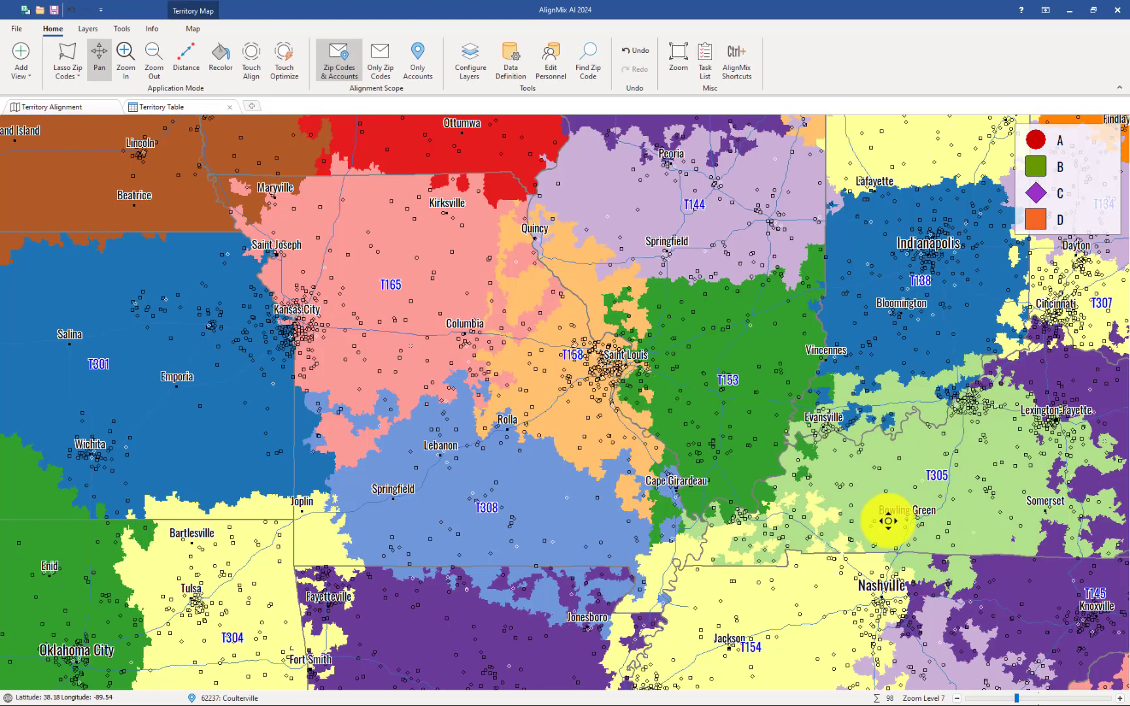
{"action": "left_click_drag", "start_coordinate": [892, 457], "coordinate": [745, 383]}
{"action": "scroll", "coordinate": [727, 397], "scroll_direction": "up", "scroll_amount": 2}
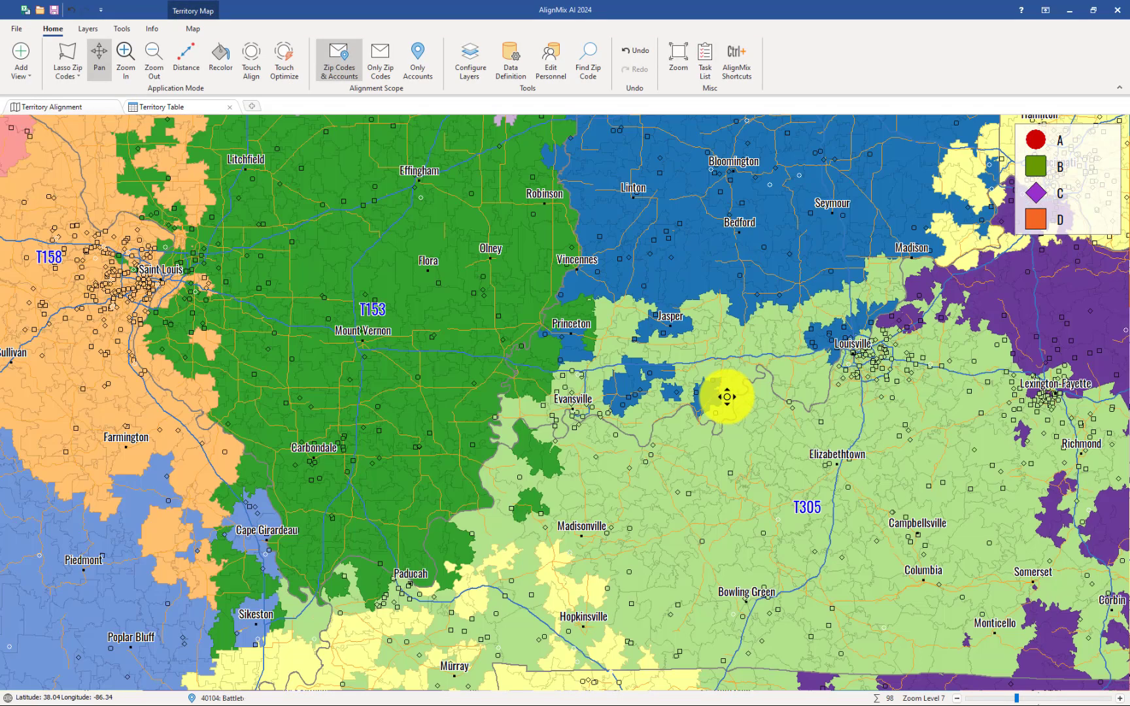
{"action": "scroll", "coordinate": [626, 360], "scroll_direction": "up", "scroll_amount": 2}
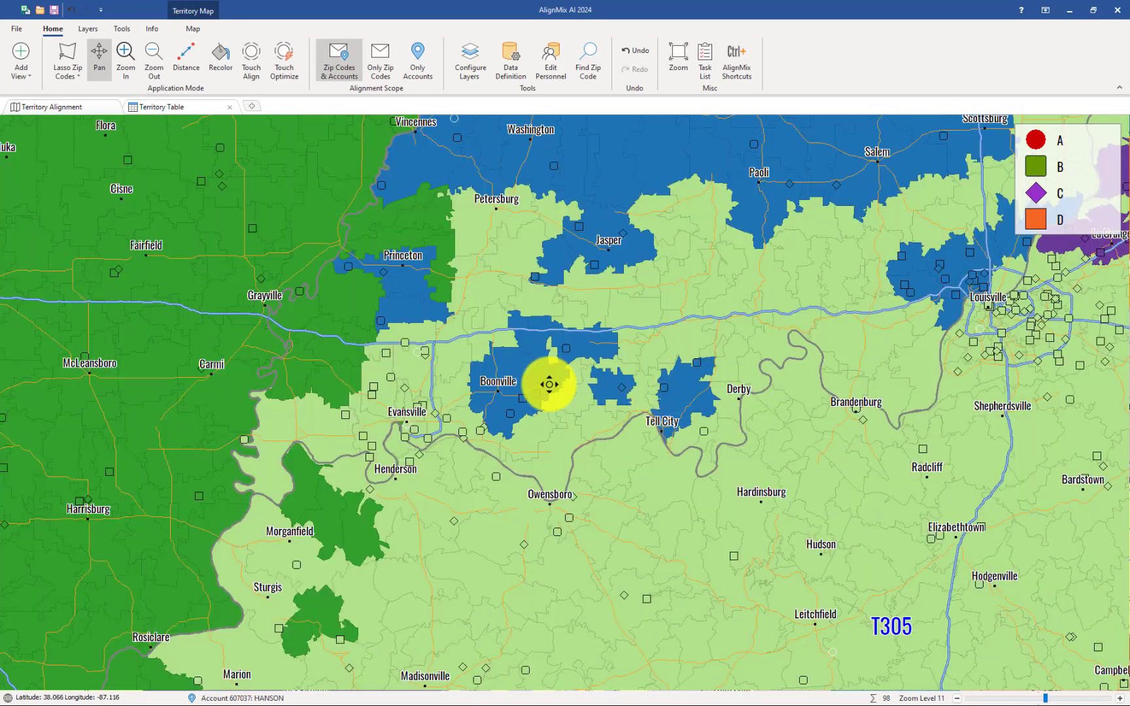
{"action": "scroll", "coordinate": [701, 354], "scroll_direction": "down", "scroll_amount": 2}
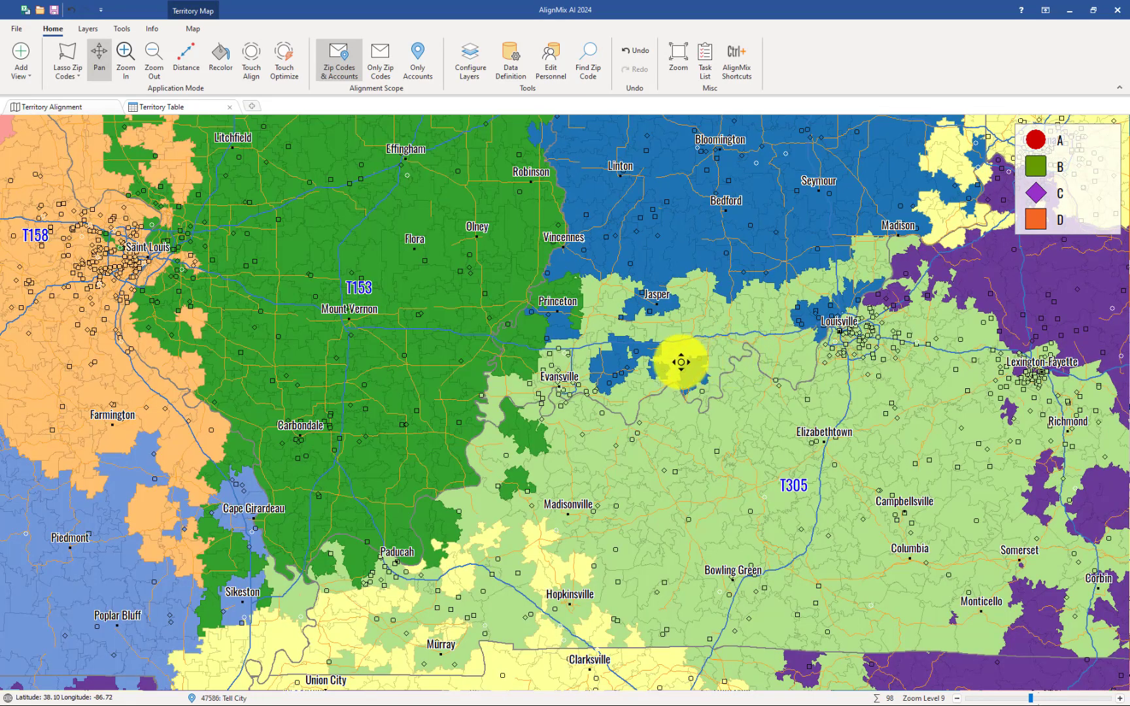
{"action": "left_click", "coordinate": [252, 60]}
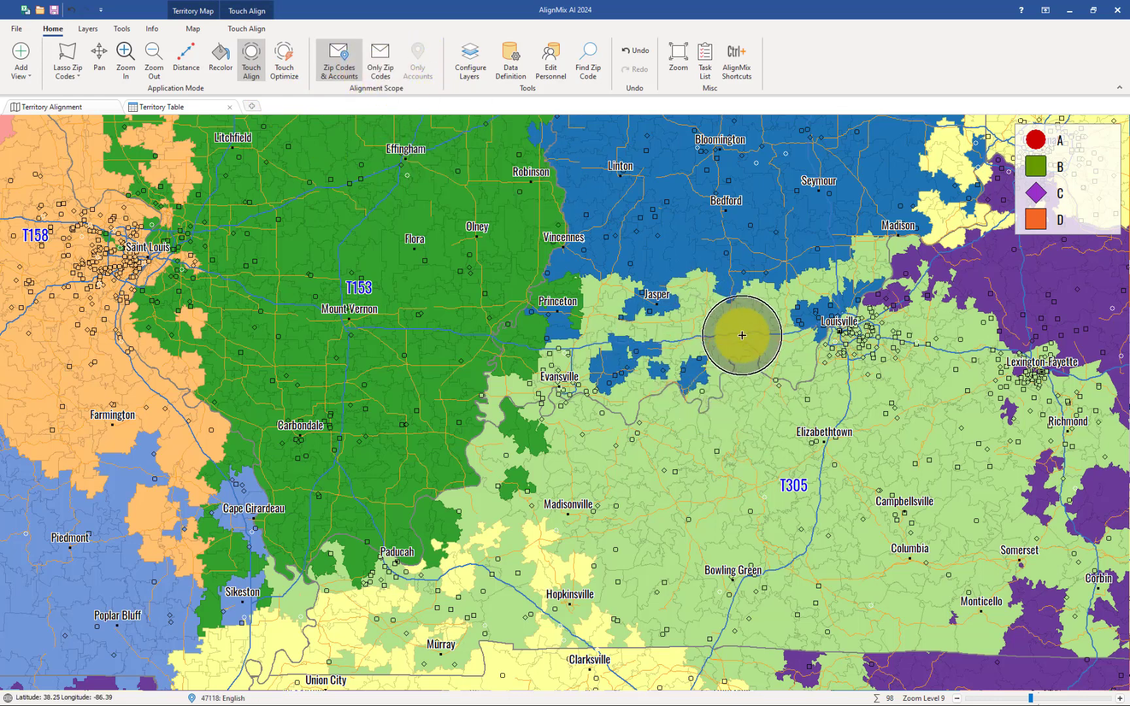
{"action": "mouse_move", "coordinate": [742, 335]}
{"action": "left_mouse_down"}
{"action": "mouse_move", "coordinate": [628, 367]}
{"action": "mouse_move", "coordinate": [654, 348]}
{"action": "mouse_move", "coordinate": [656, 328]}
{"action": "mouse_move", "coordinate": [661, 337]}
{"action": "left_mouse_up"}
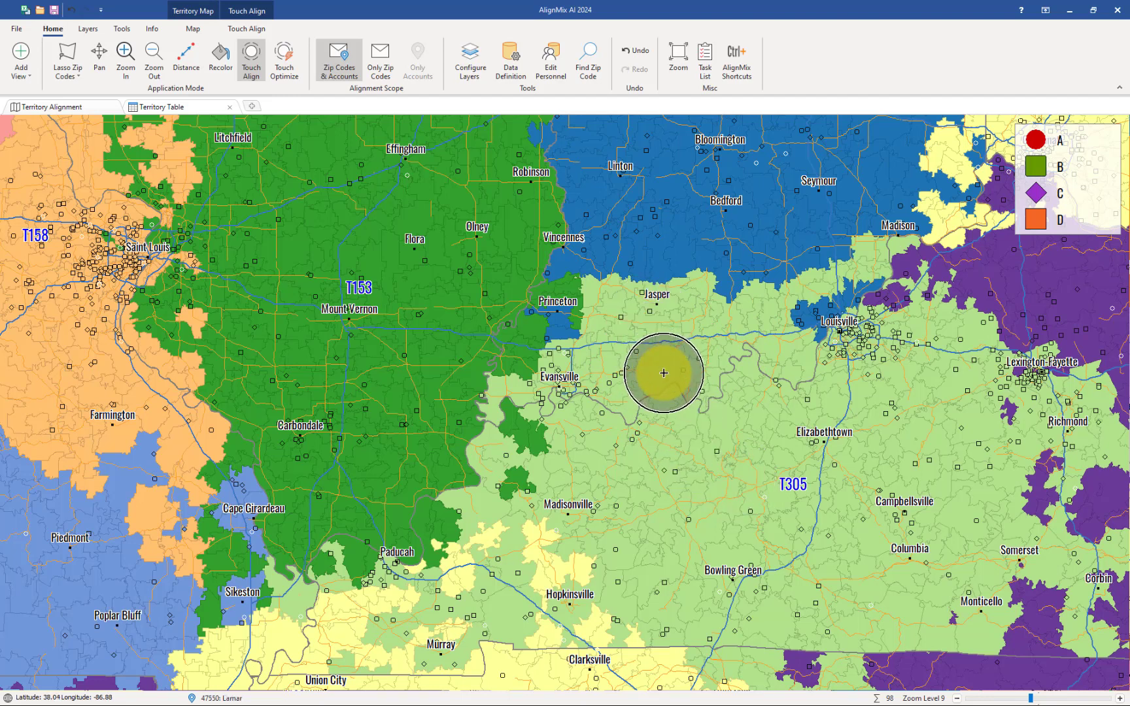
{"action": "left_click", "coordinate": [675, 367]}
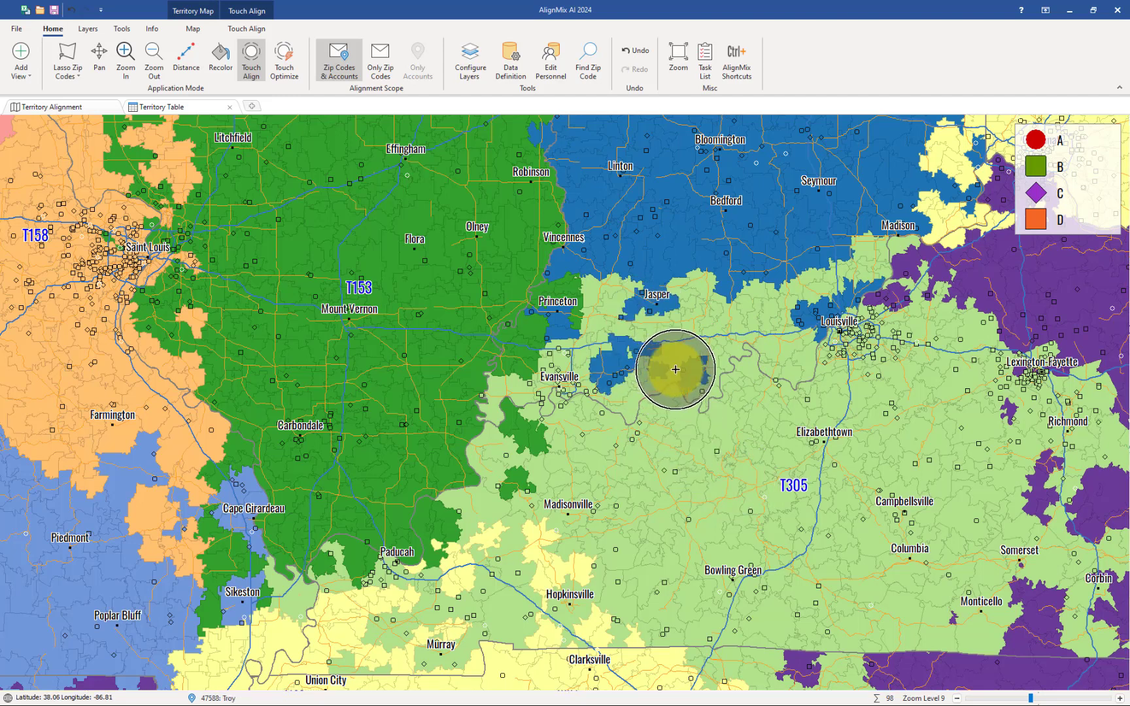
Touch-align only the zip codes, without their accounts, of the blue patches between Boonville and Tell City to T305.
{"action": "left_click", "coordinate": [381, 73]}
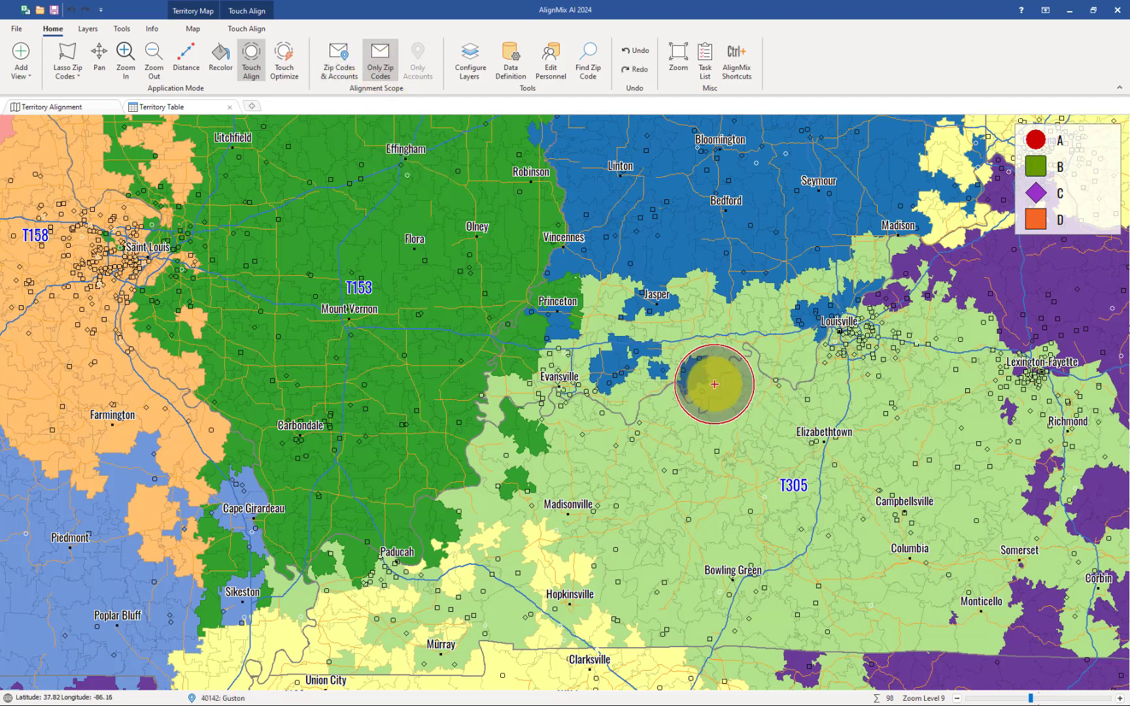
{"action": "mouse_move", "coordinate": [714, 383]}
{"action": "left_mouse_down"}
{"action": "mouse_move", "coordinate": [631, 364]}
{"action": "mouse_move", "coordinate": [641, 350]}
{"action": "mouse_move", "coordinate": [663, 374]}
{"action": "left_mouse_up"}
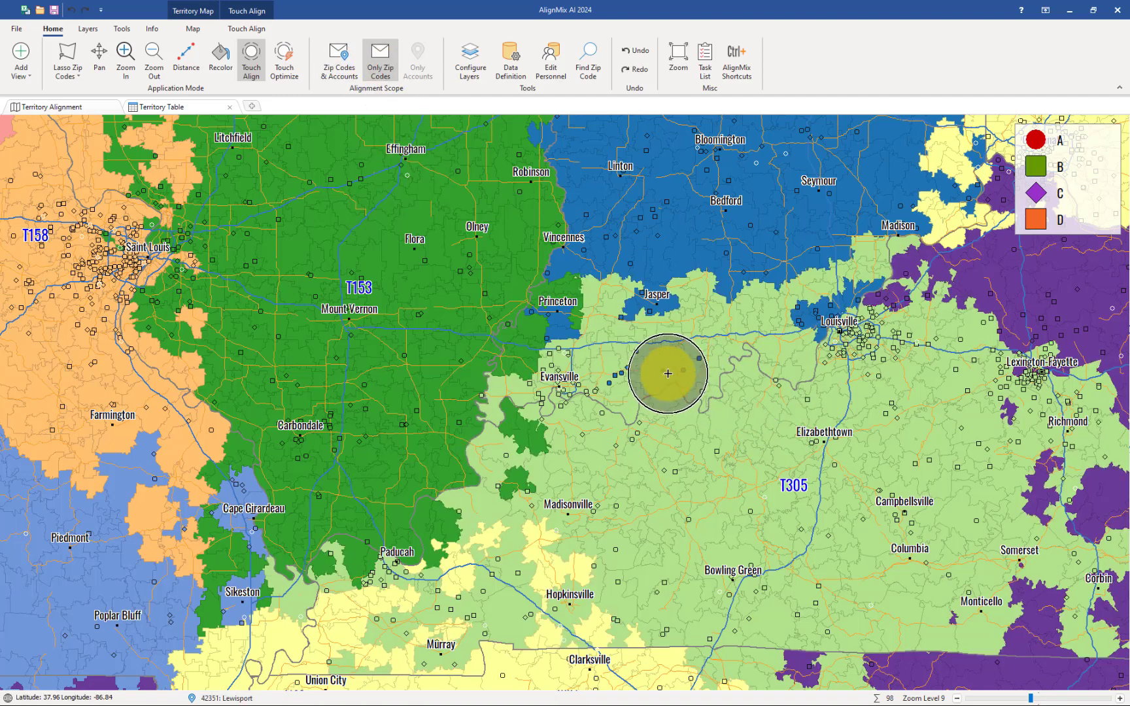
Clean up the alignment by fixing incontiguous territories for all territories with a threshold of 50, and review the territory table.
{"action": "left_click", "coordinate": [122, 28]}
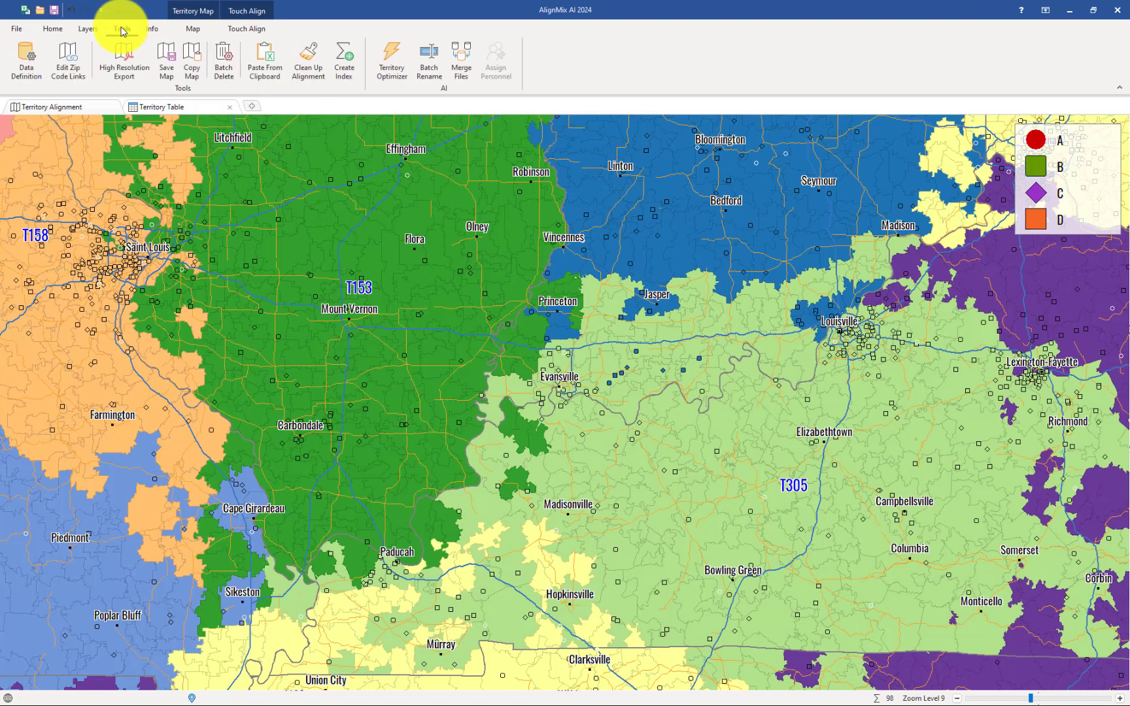
{"action": "left_click", "coordinate": [298, 76]}
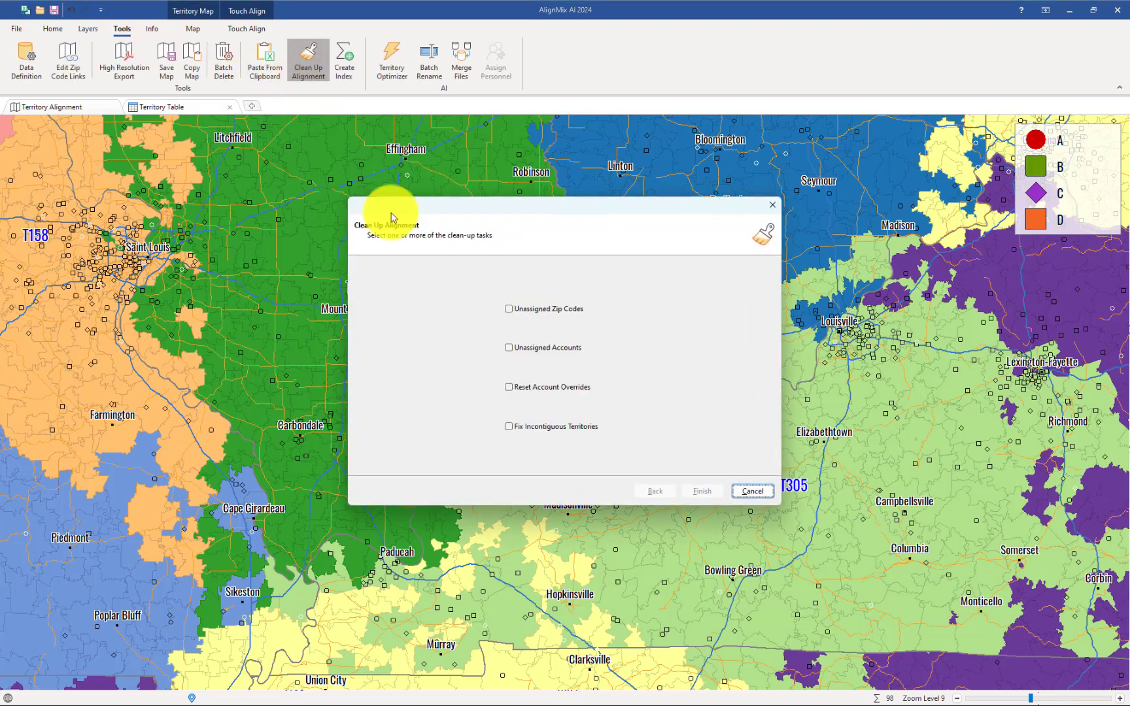
{"action": "left_click", "coordinate": [565, 425]}
{"action": "left_click", "coordinate": [701, 491]}
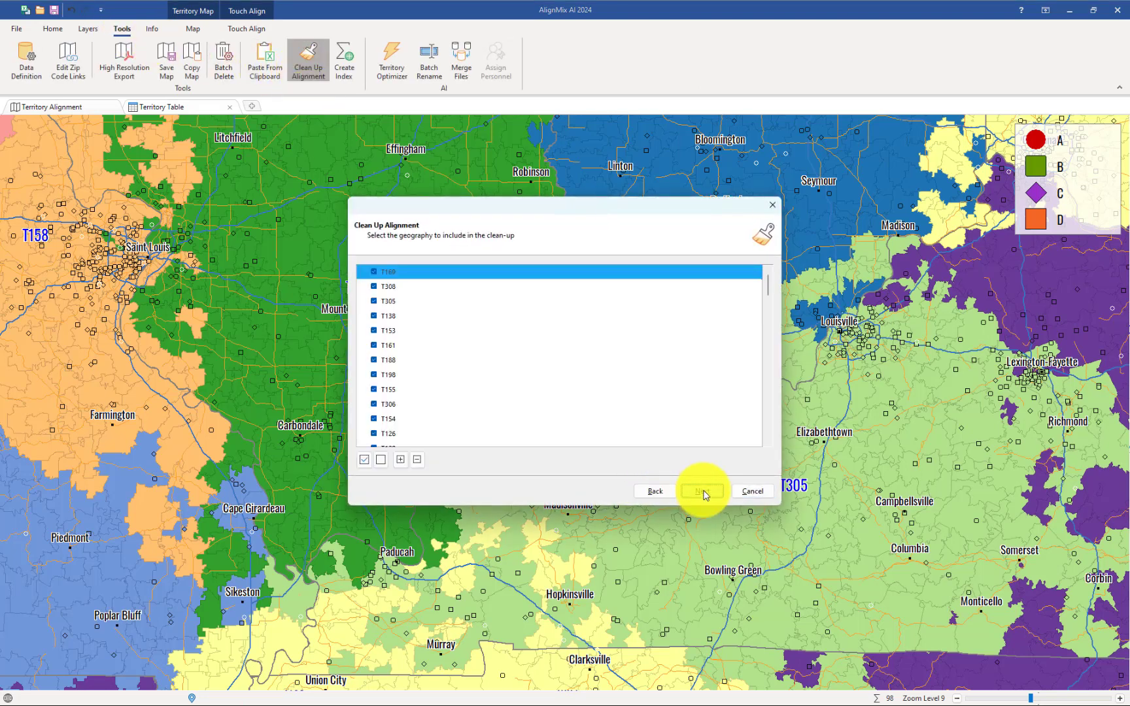
{"action": "left_click", "coordinate": [702, 491]}
{"action": "left_click", "coordinate": [577, 361]}
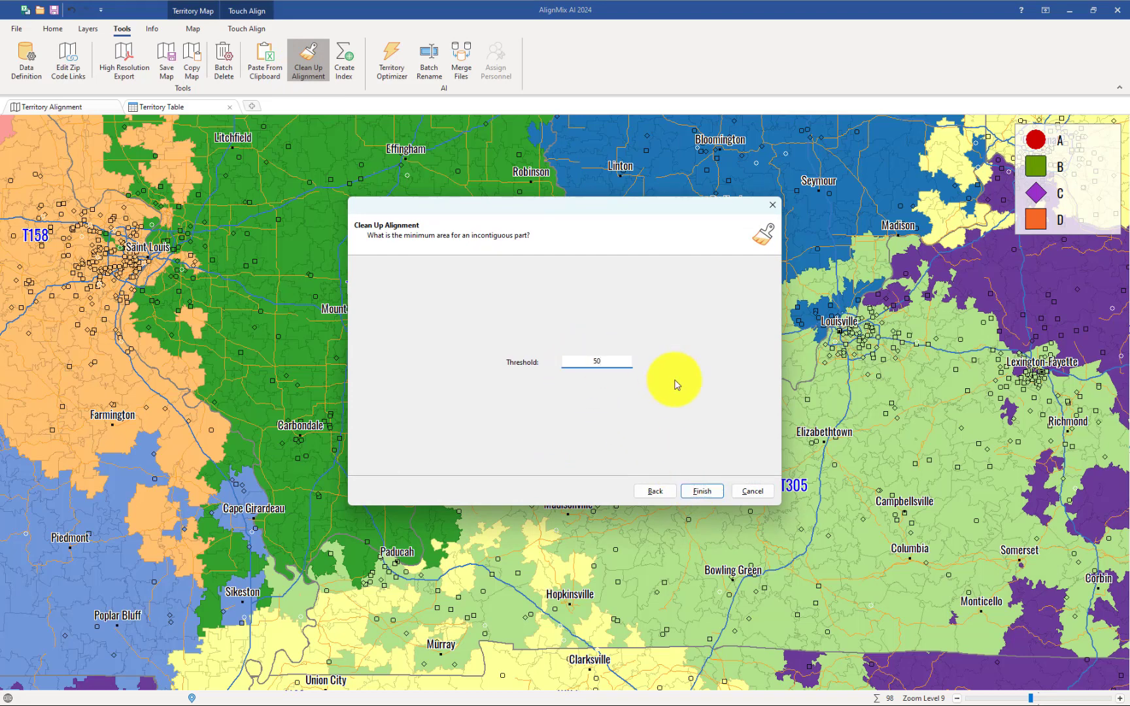
{"action": "left_click", "coordinate": [688, 488]}
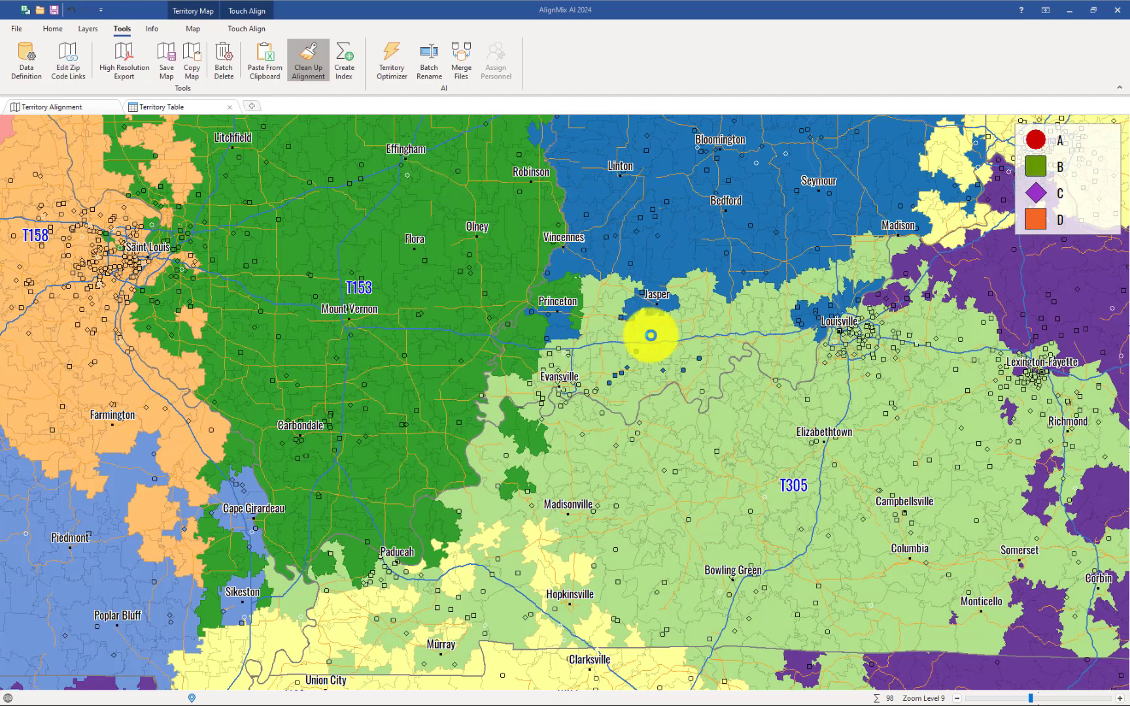
{"action": "left_click", "coordinate": [167, 107]}
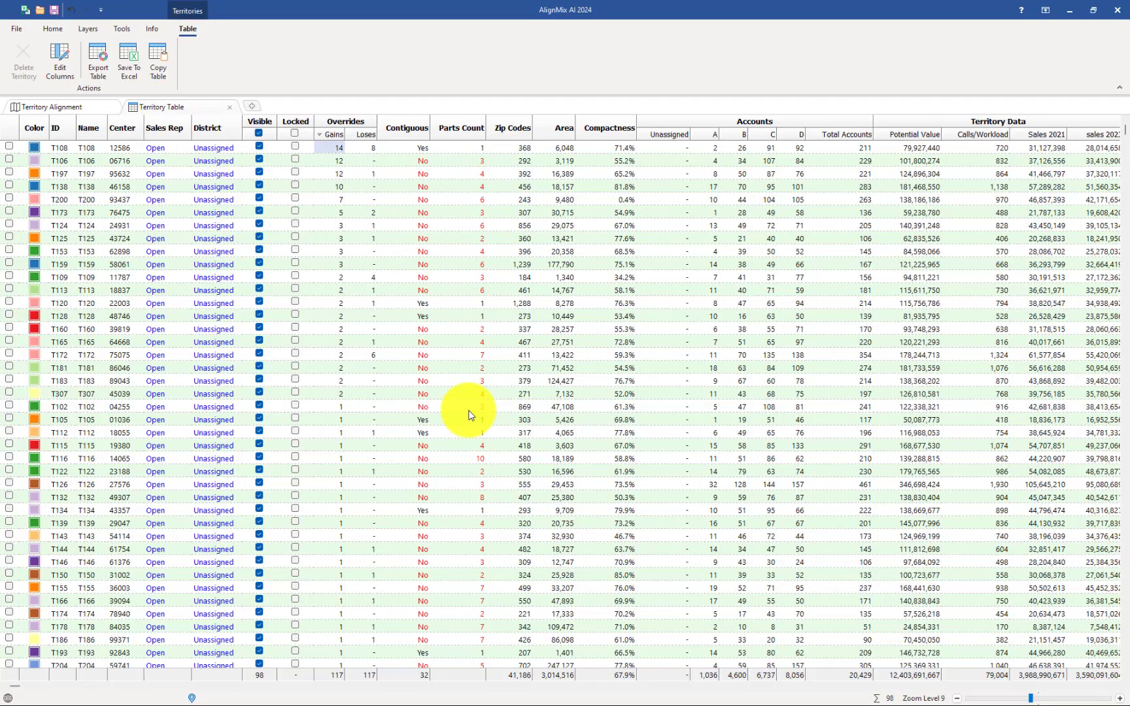
{"action": "left_click", "coordinate": [52, 108]}
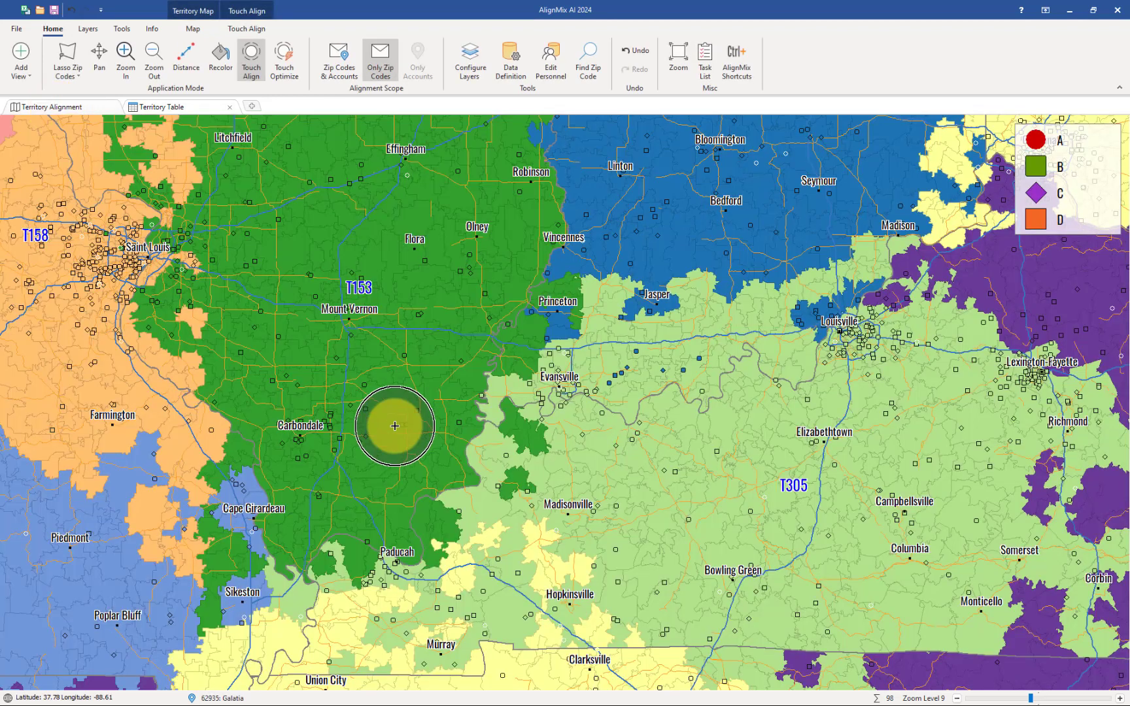